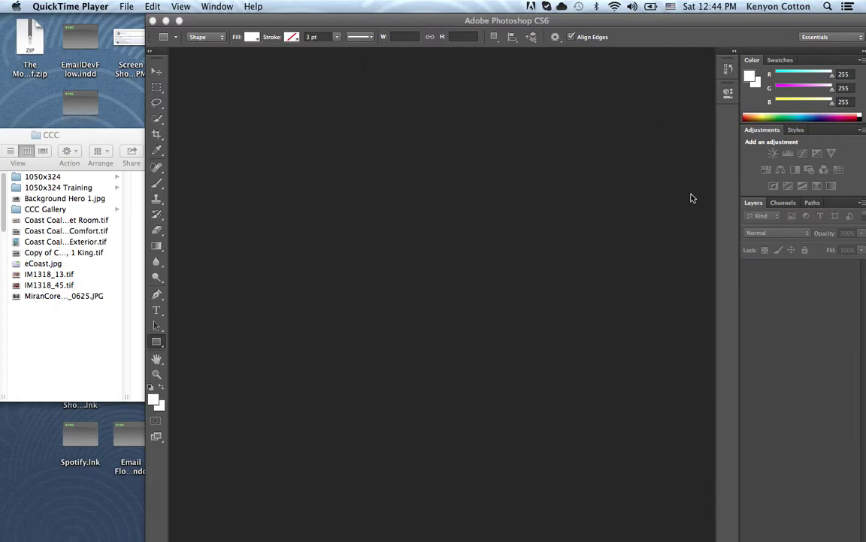
Bring Photoshop CS6 to the front as the active application
left_click(236, 28)
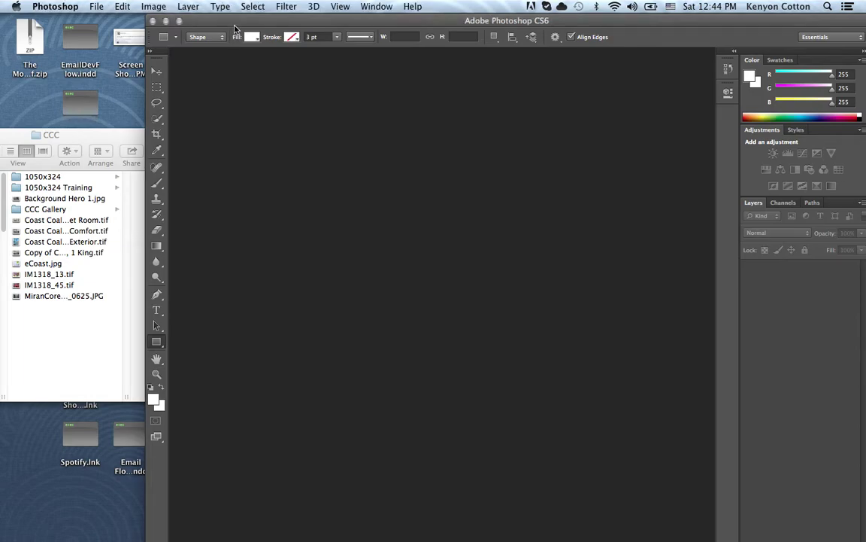
Start a new document sized 1050 × 324 pixels
left_click(98, 8)
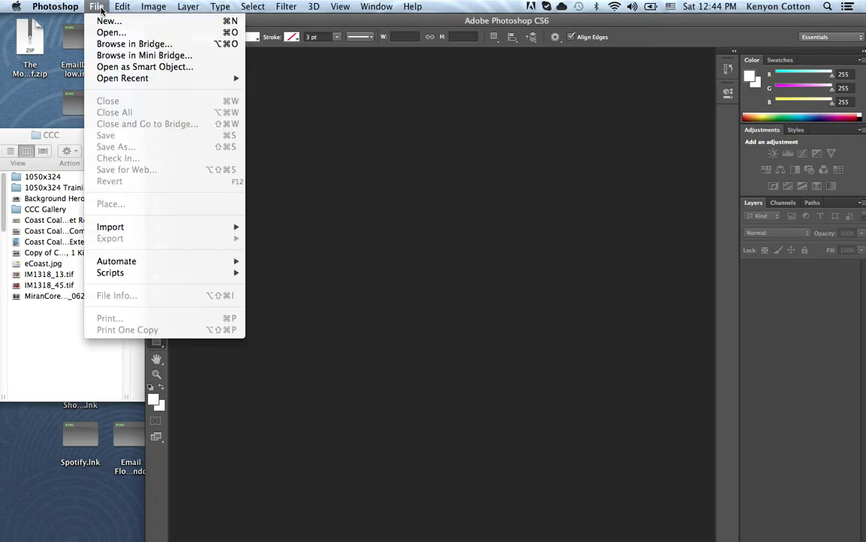
left_click(107, 23)
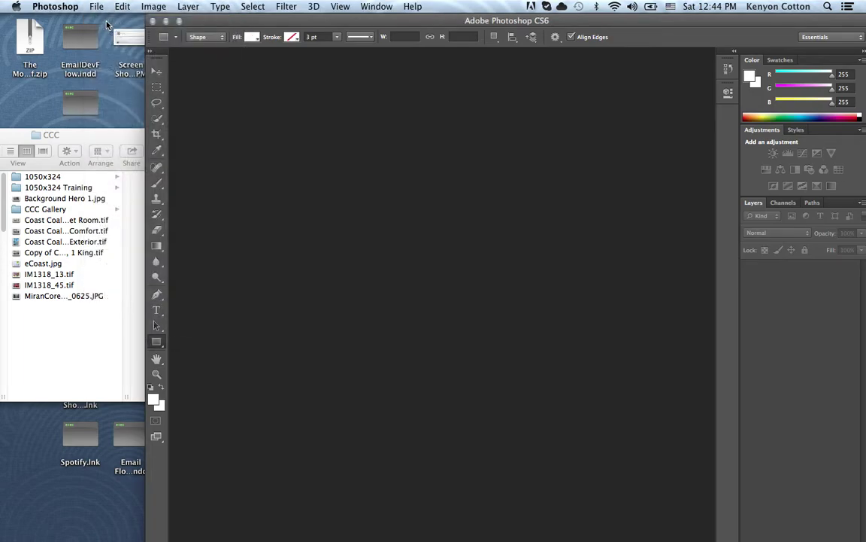
double_click(352, 234)
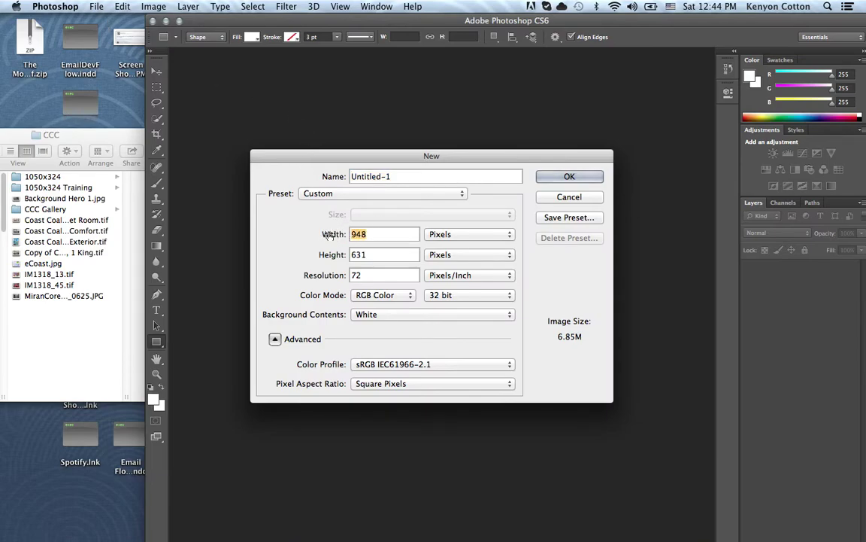
type("1050")
key("Tab")
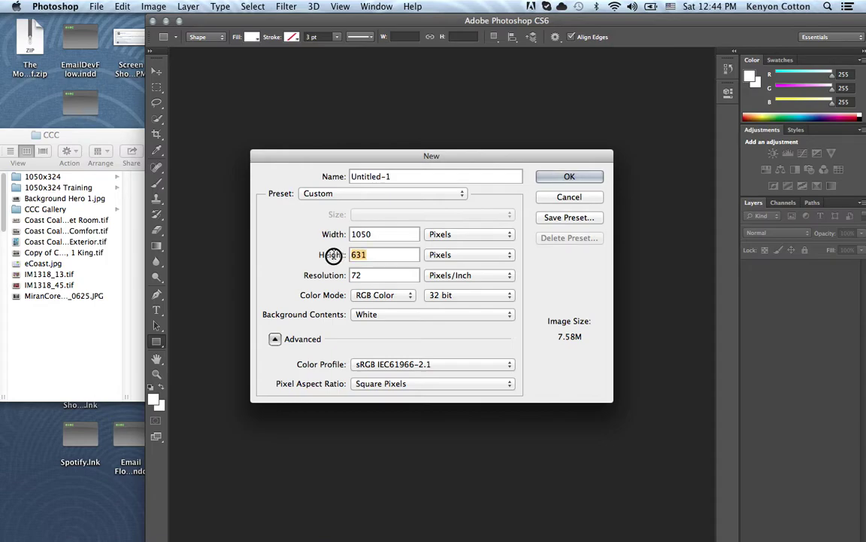
type("324")
Name the new document CCC_DealdHero_March2013-training
left_click_drag(393, 176, 341, 178)
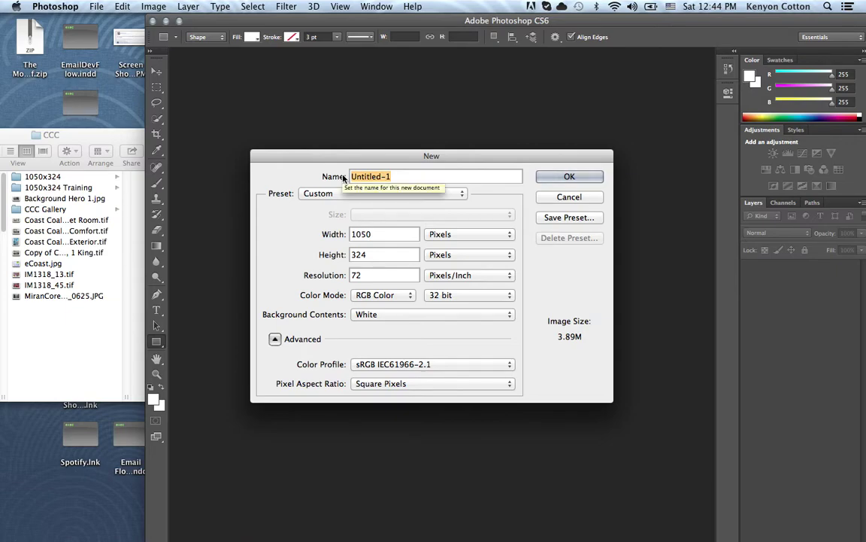
type("CC")
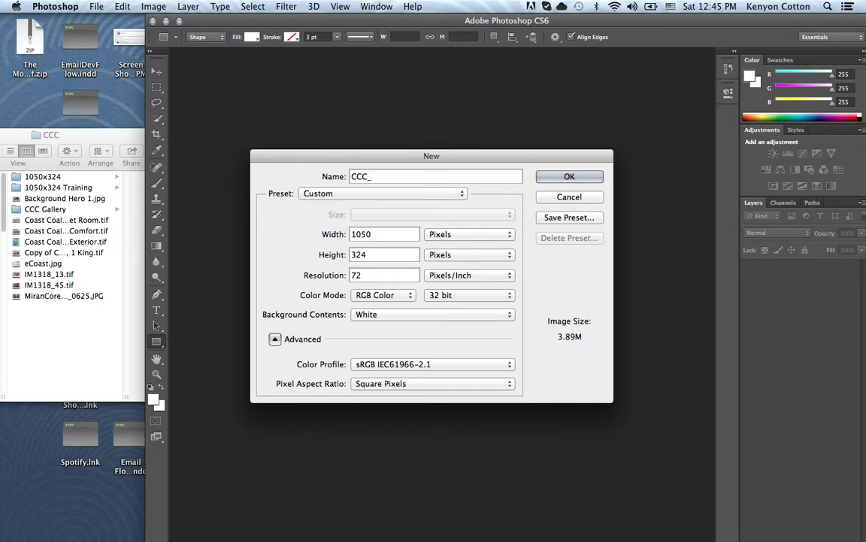
type("C_")
type("HomeDe")
key("BackSpace")
key("BackSpace")
key("BackSpace")
key("BackSpace")
key("BackSpace")
key("BackSpace")
type("DealdHero_")
type("arch")
key("BackSpace")
key("BackSpace")
key("BackSpace")
key("BackSpace")
type("March2013")
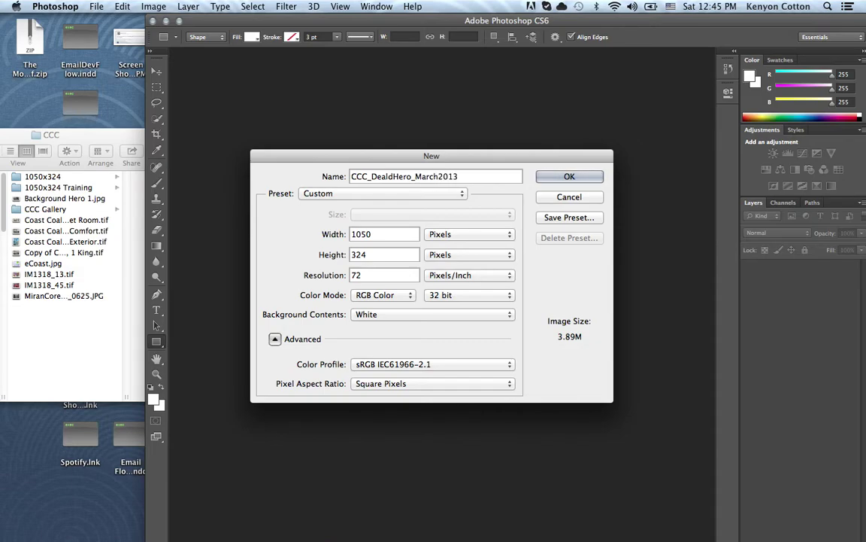
type("-training")
Keep 8-bit RGB Color and create the blank 1050 × 324 document
double_click(362, 278)
left_click(445, 296)
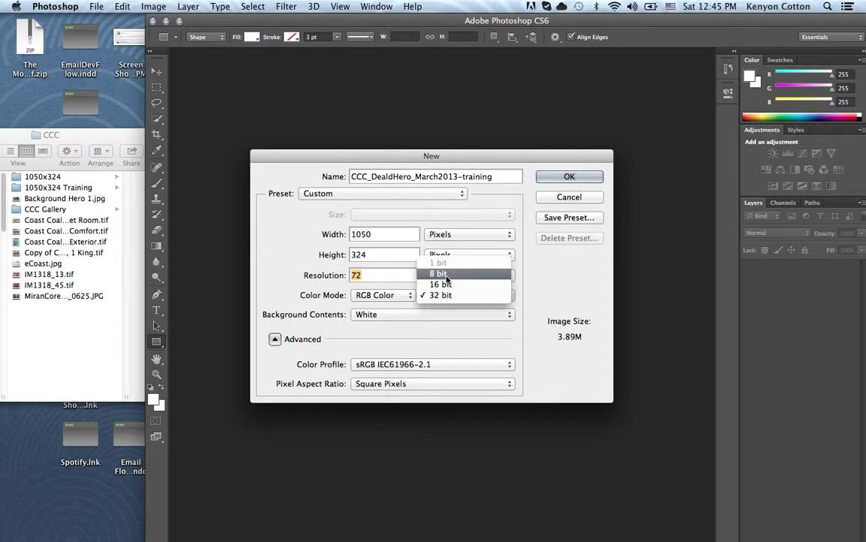
left_click(447, 275)
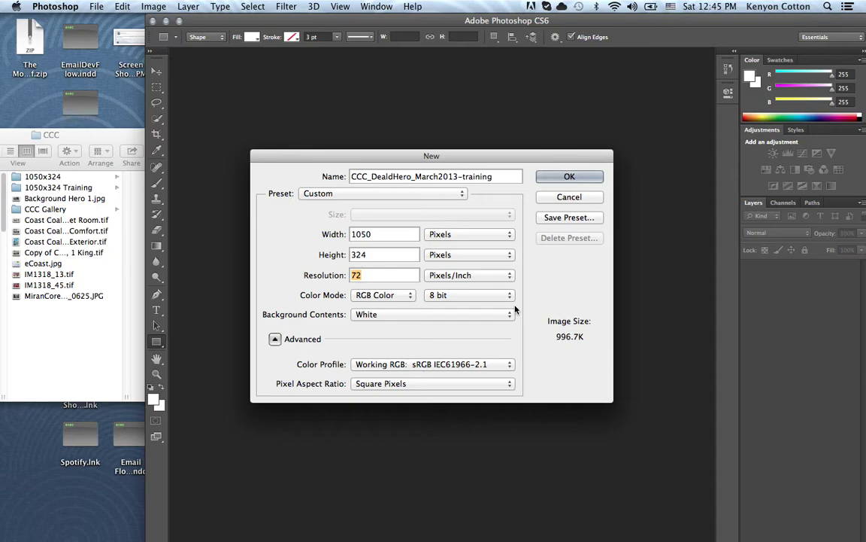
left_click(466, 295)
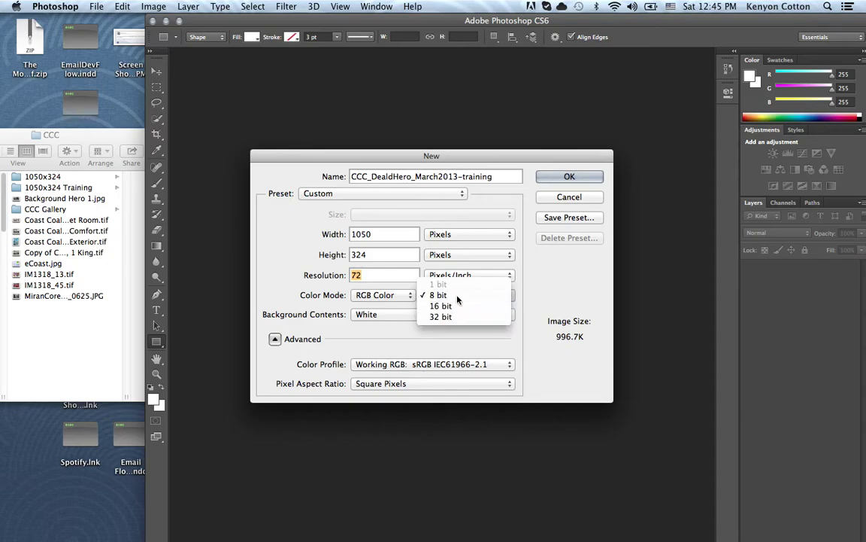
left_click(444, 295)
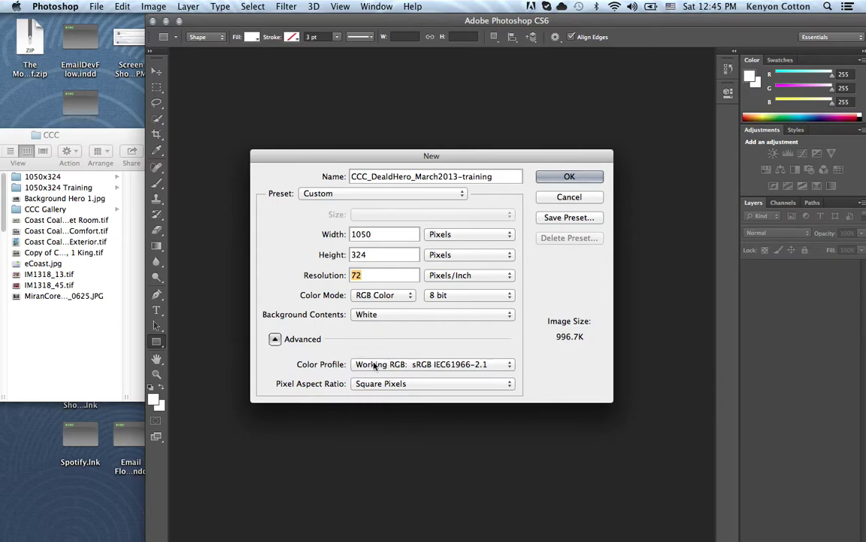
left_click(352, 294)
left_click(346, 298)
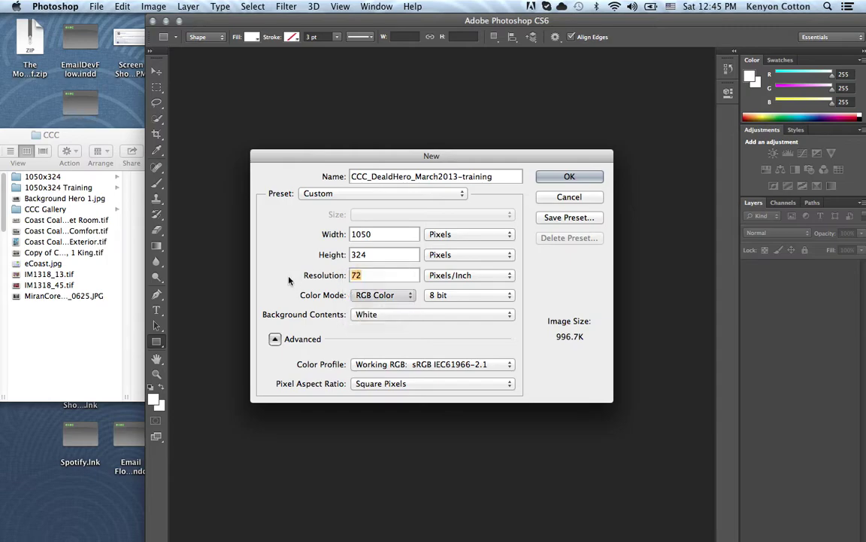
left_click(550, 179)
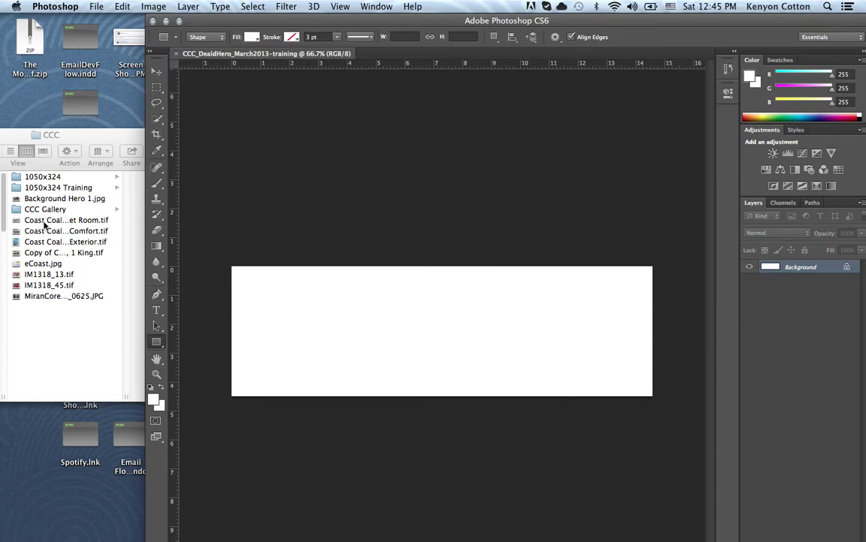
Place the Banquet Room photo on the canvas, scale it to fill, and commit
left_click(44, 224)
left_click(321, 294)
left_click_drag(42, 221, 310, 326)
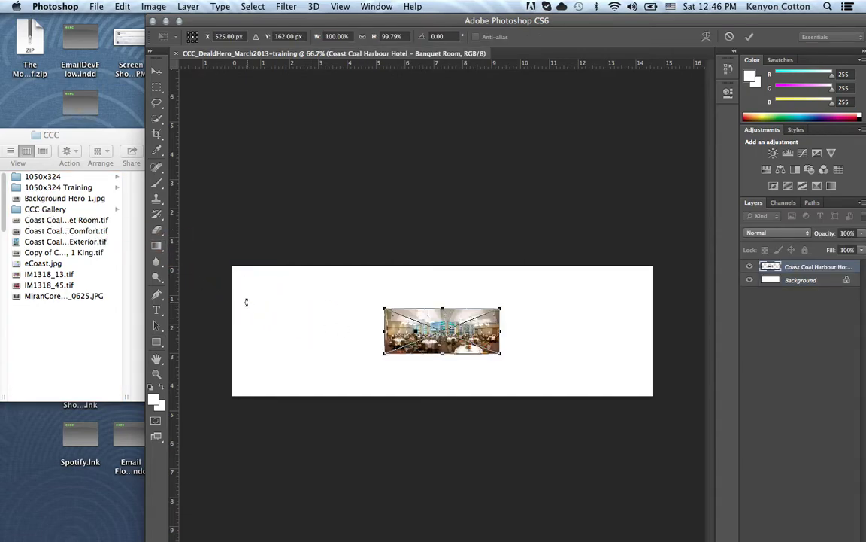
left_click(86, 220)
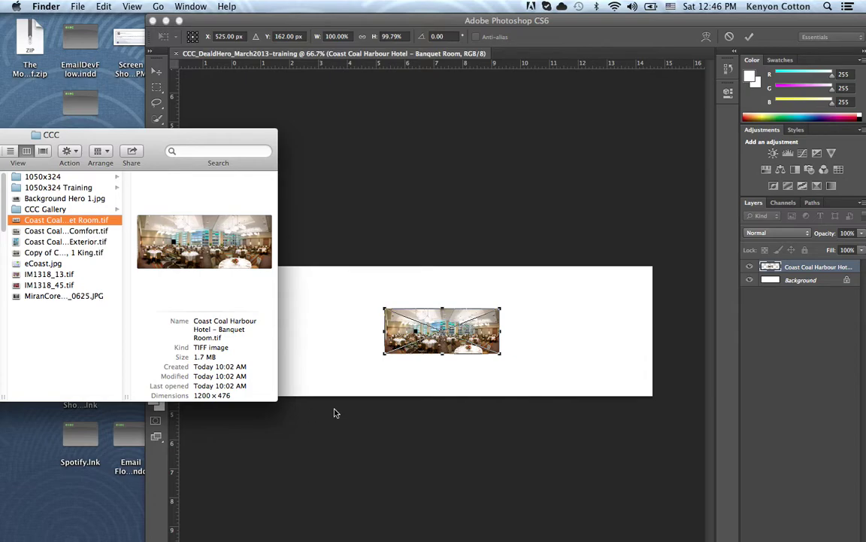
left_click_drag(445, 347, 286, 299)
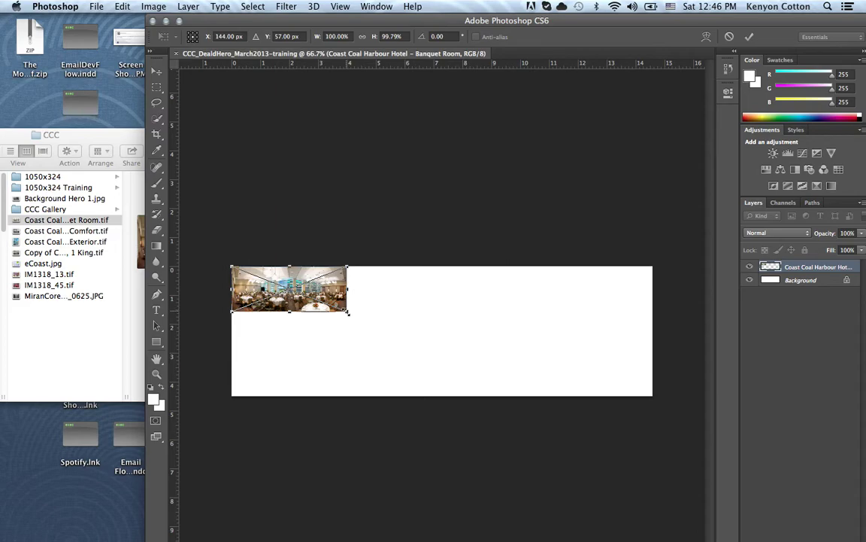
left_click_drag(348, 312, 659, 425)
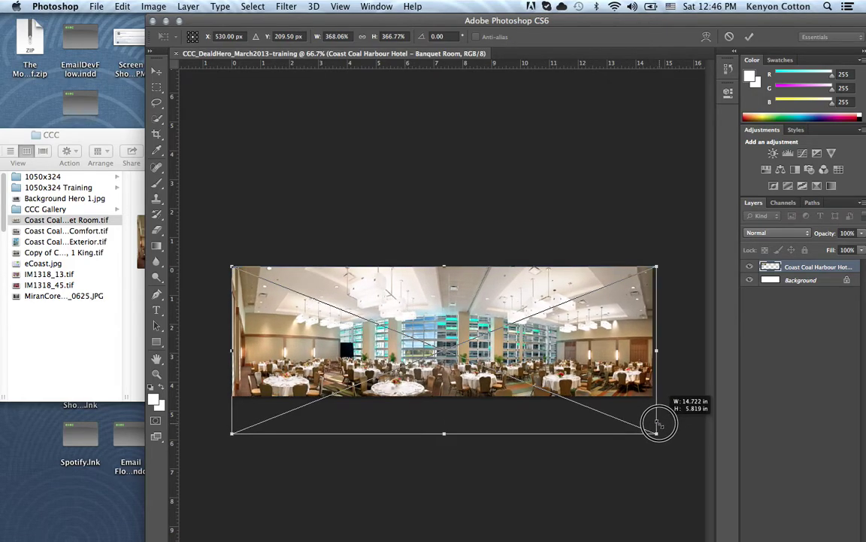
left_click_drag(450, 379, 470, 359)
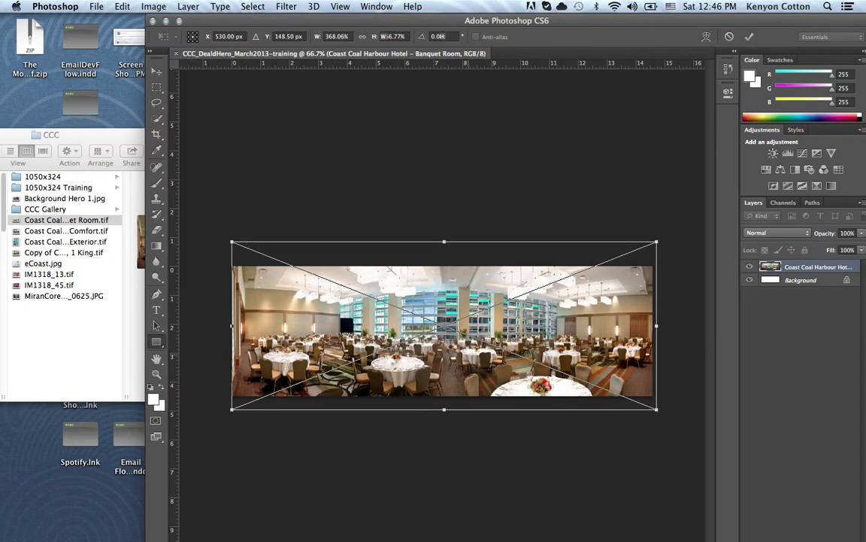
key("Return")
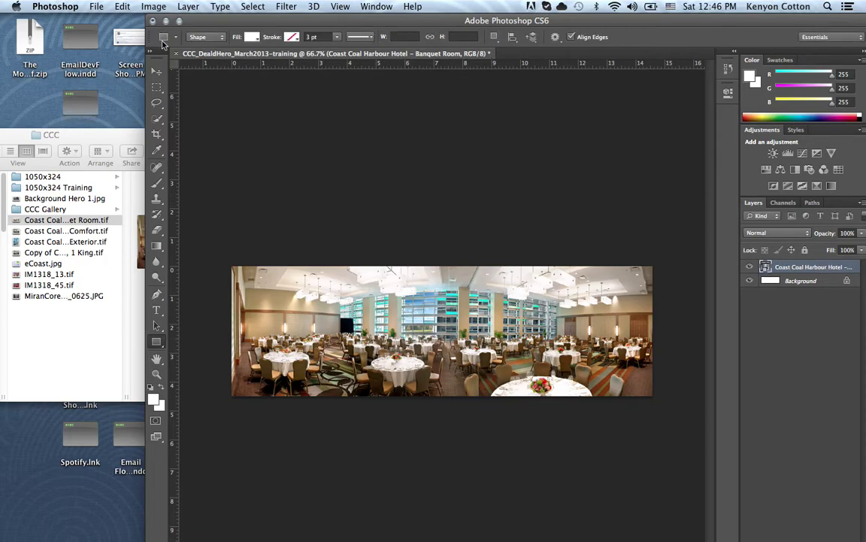
Save the banquet banner as a maximum-quality JPEG in the 1050x324 Training folder
left_click(93, 7)
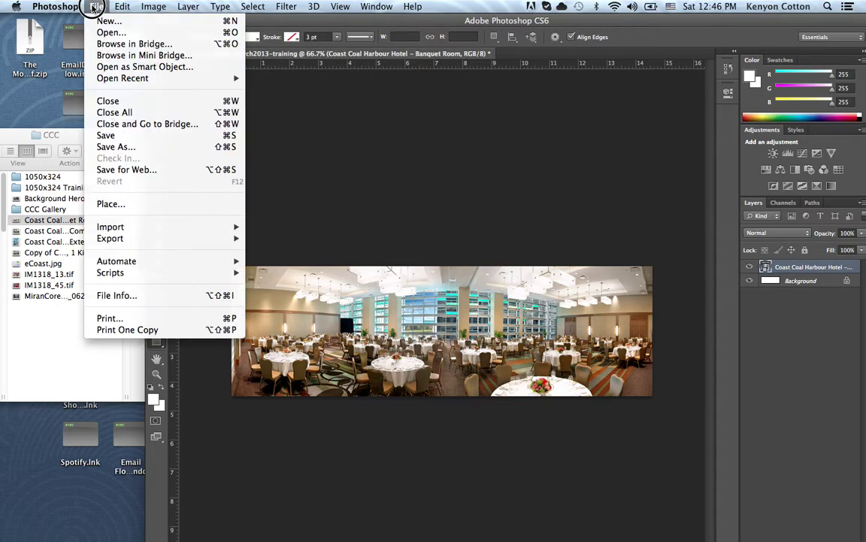
left_click(138, 147)
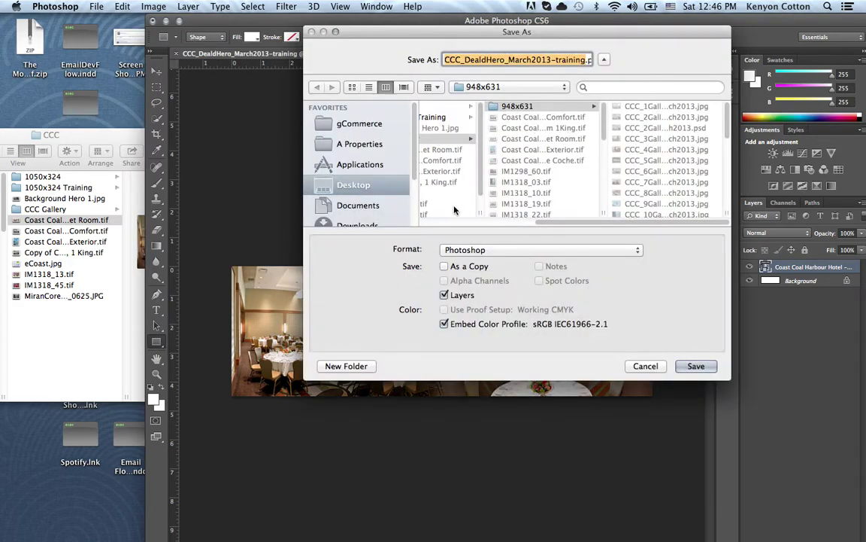
left_click_drag(650, 223, 579, 221)
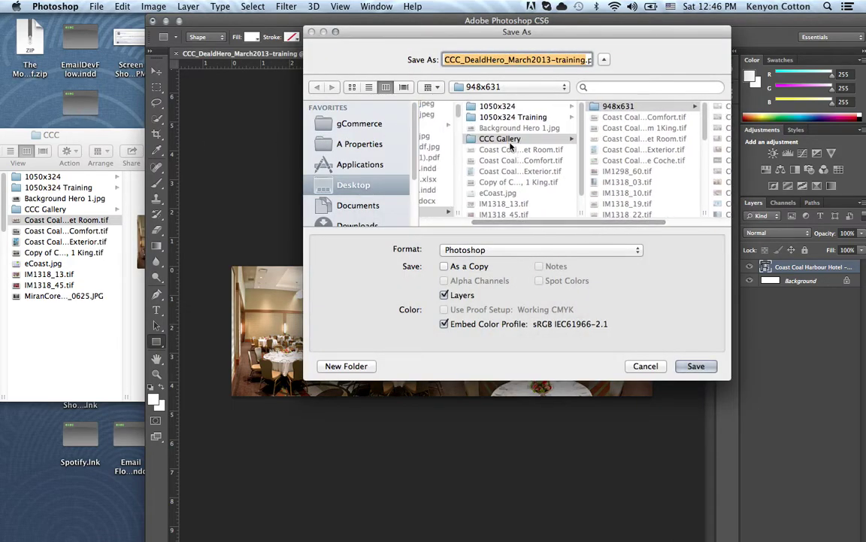
left_click(465, 116)
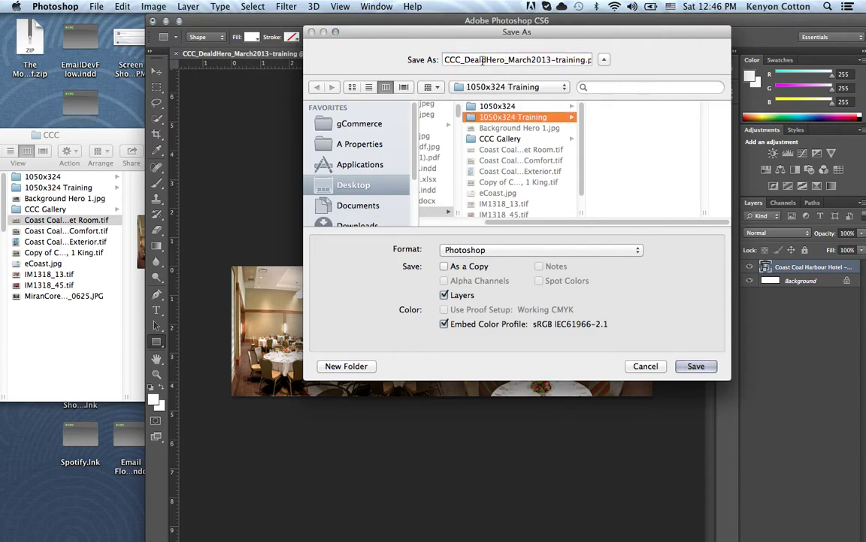
left_click(483, 60)
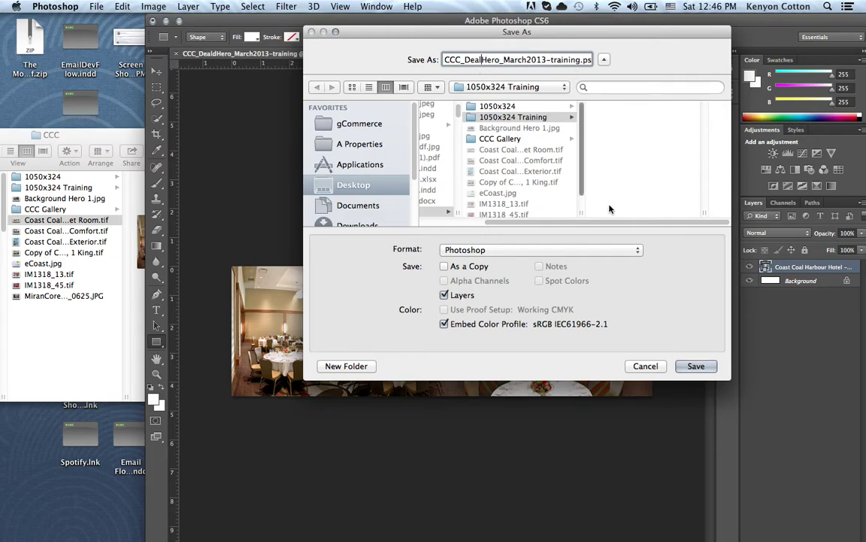
left_click(500, 250)
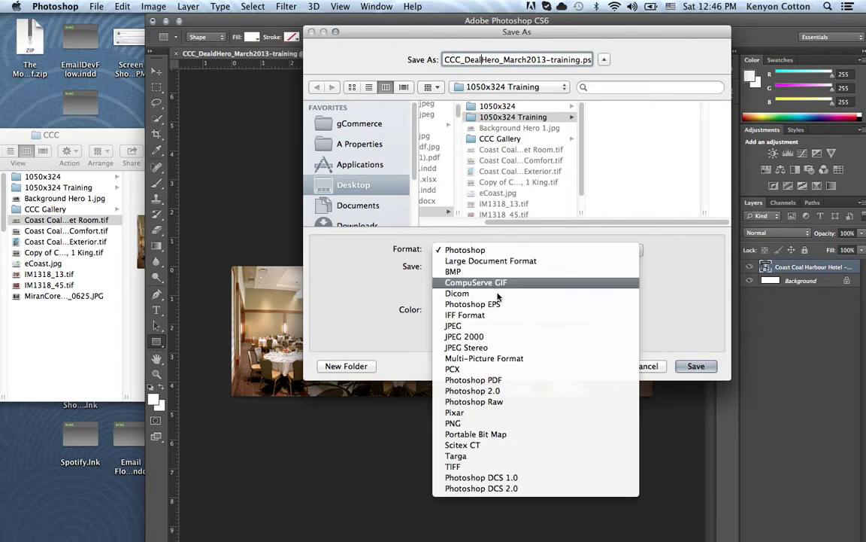
left_click(481, 325)
left_click(693, 366)
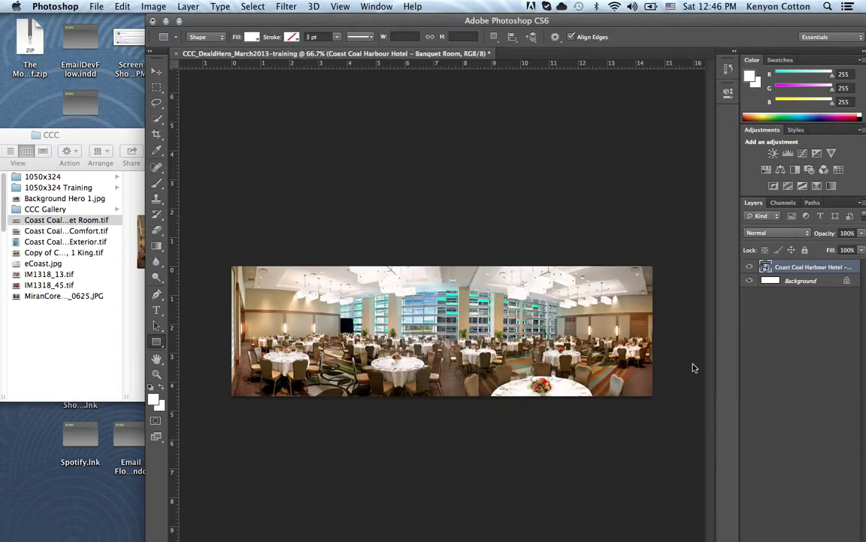
left_click_drag(459, 363, 462, 169)
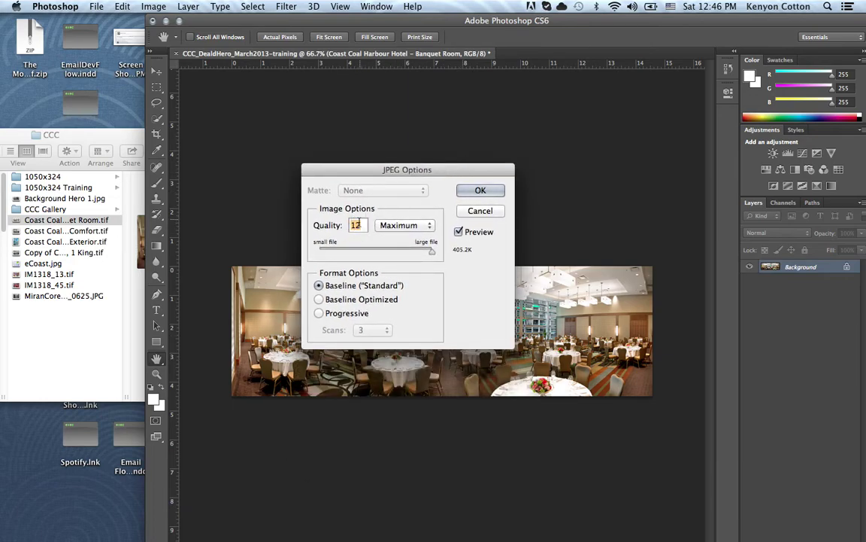
left_click(480, 191)
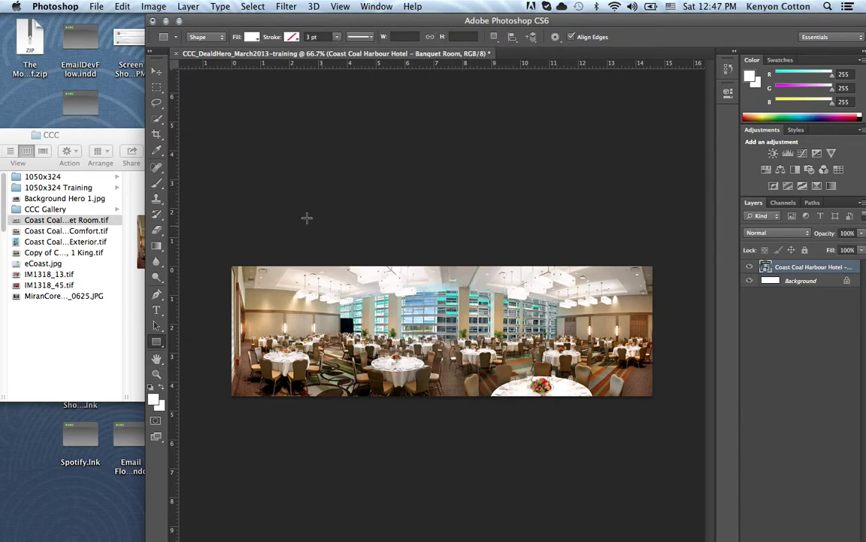
Delete the banquet room photo layer and place the Comfort bedroom photo on the canvas
left_click(107, 159)
left_click(79, 187)
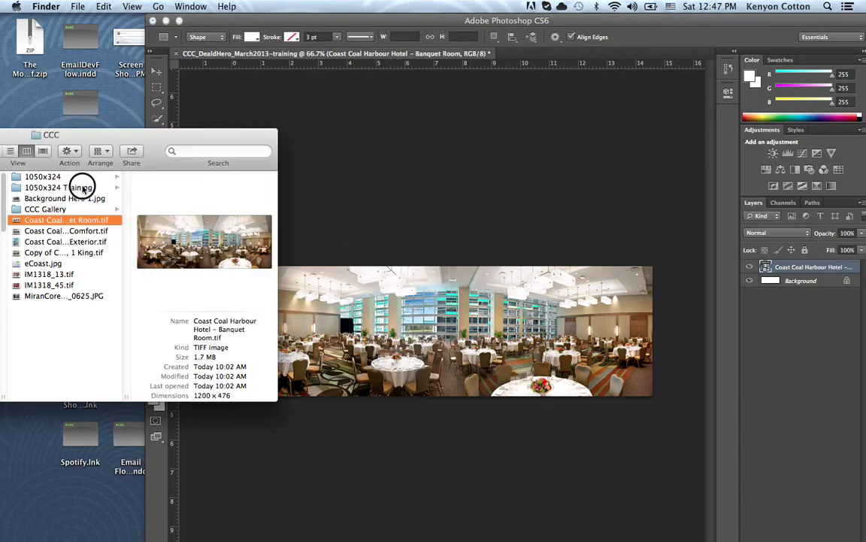
left_click(527, 216)
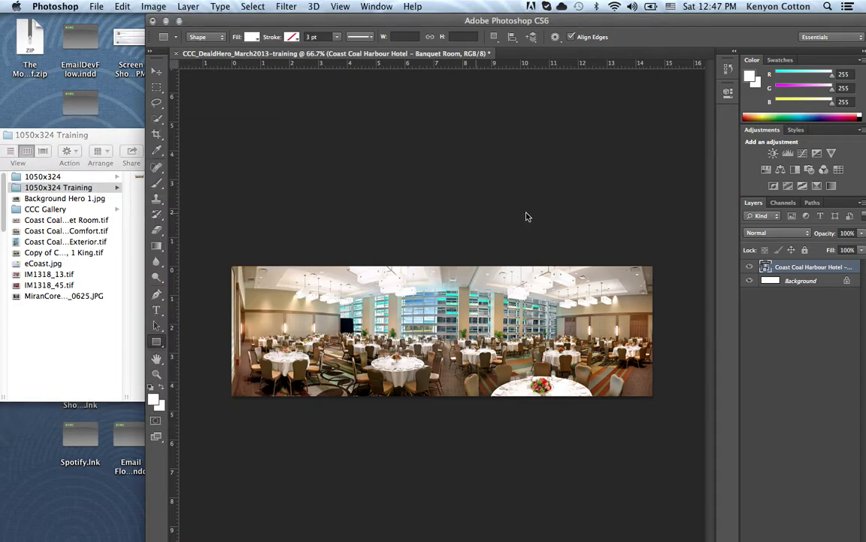
right_click(790, 270)
left_click(667, 158)
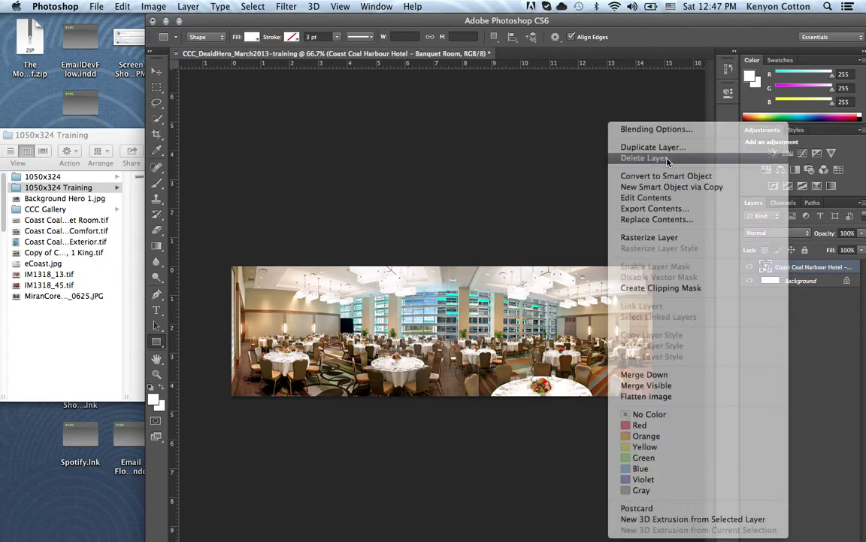
left_click(70, 235)
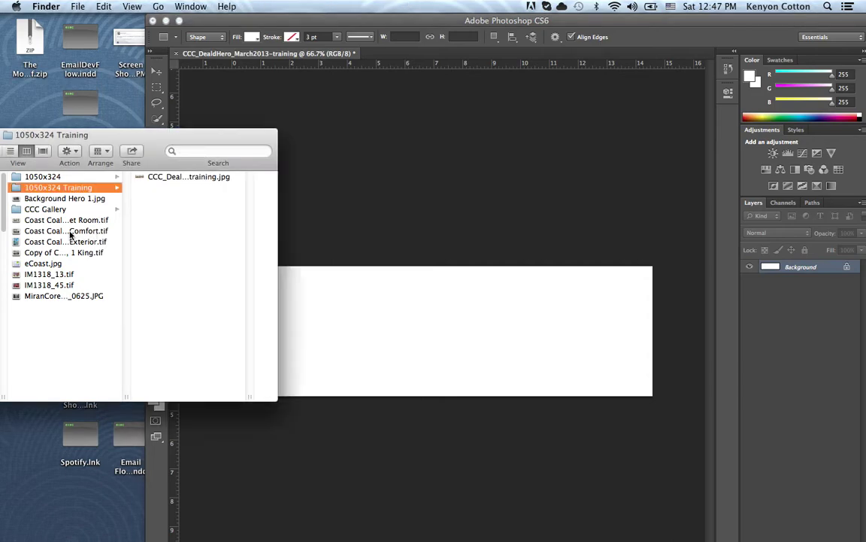
left_click_drag(69, 236, 424, 312)
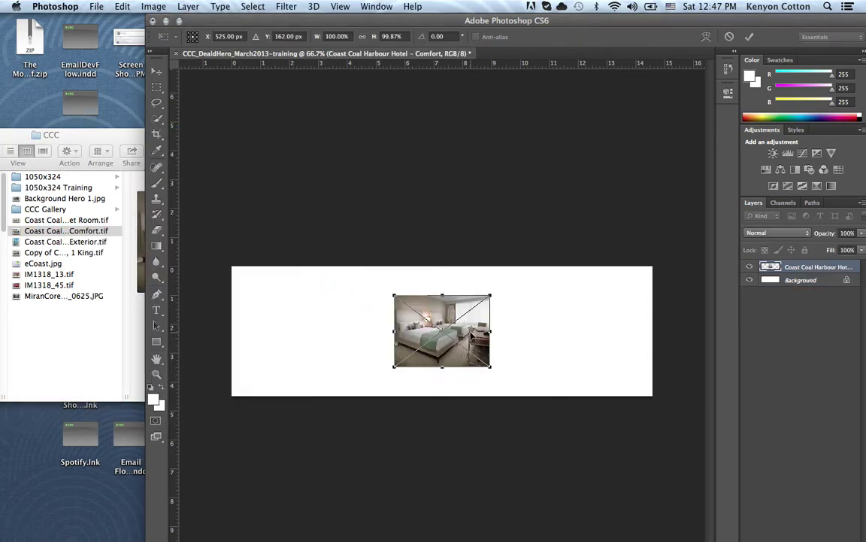
Scale the Comfort photo past the canvas edges, shift it up to frame the beds, and commit
left_click_drag(473, 329, 312, 301)
left_click_drag(329, 339, 332, 342)
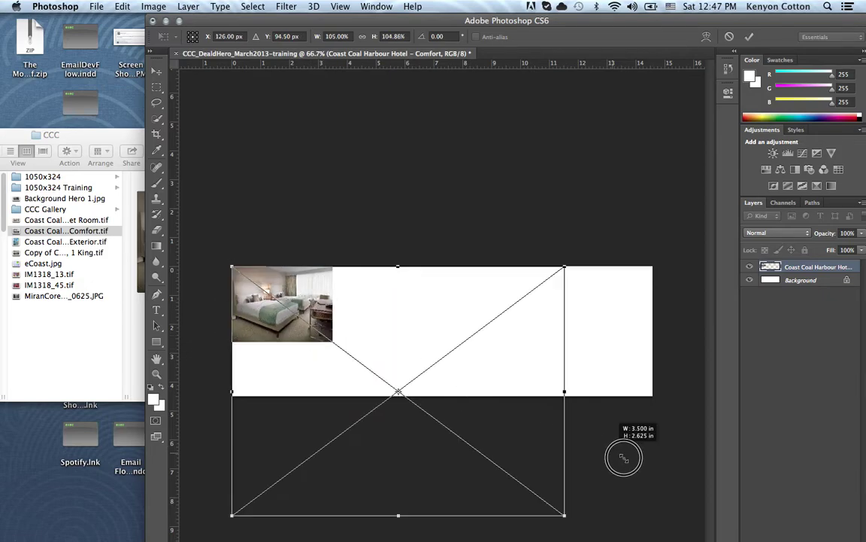
left_click_drag(623, 458, 708, 512)
left_click(60, 370)
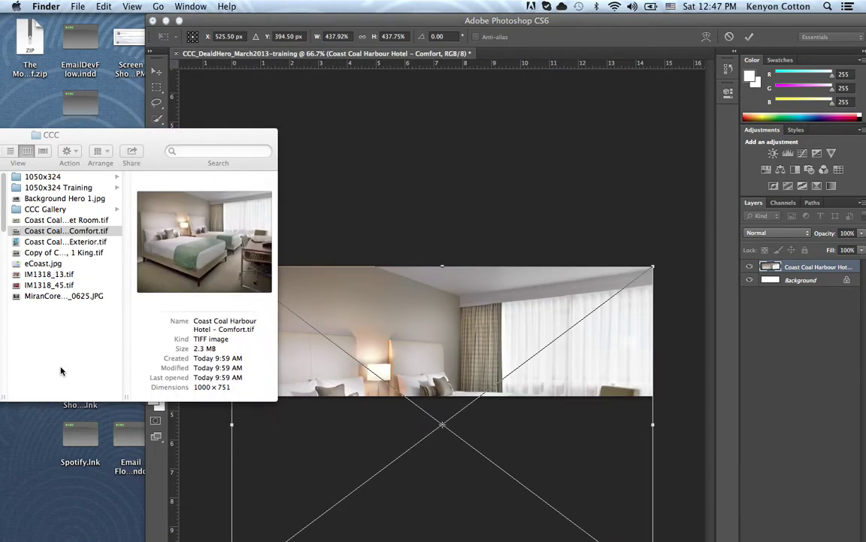
left_click(413, 350)
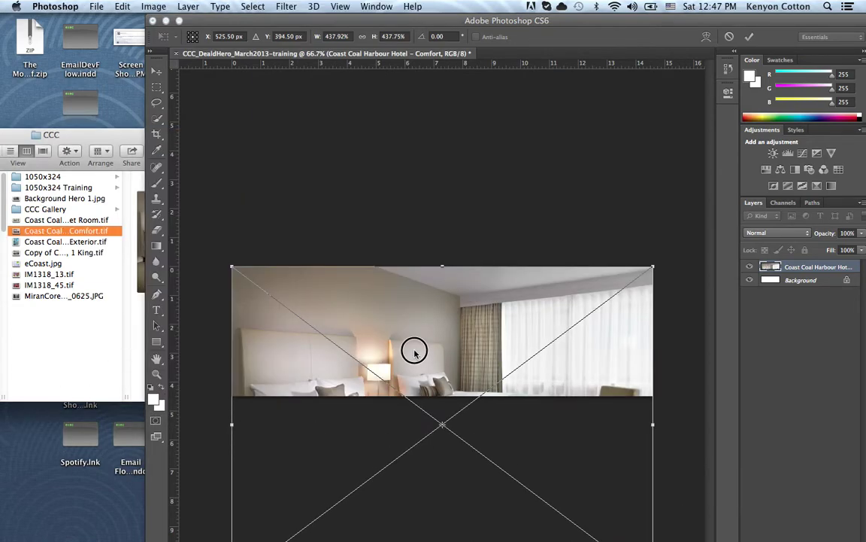
left_click(103, 341)
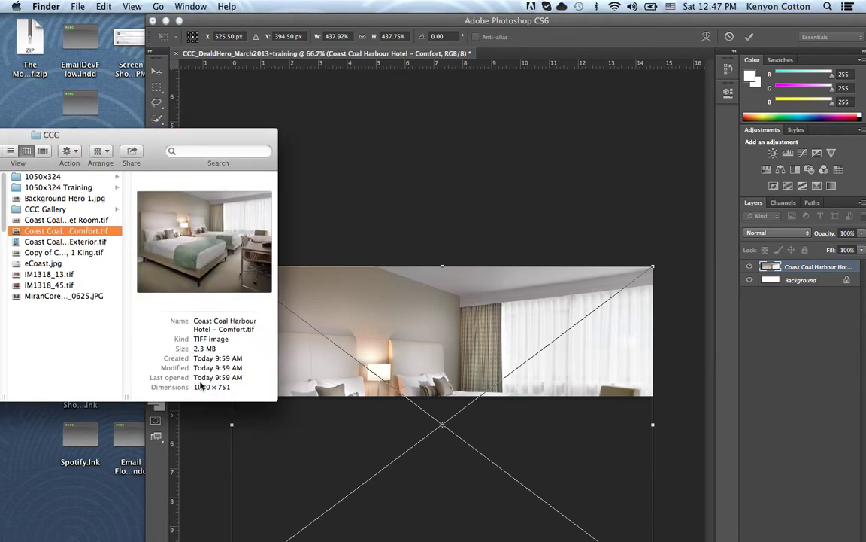
left_click(356, 332)
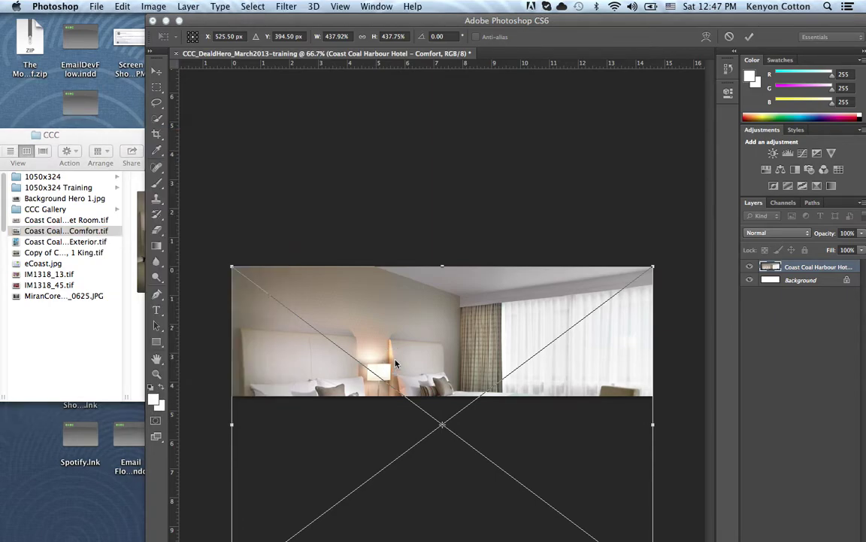
left_click_drag(441, 345, 435, 290)
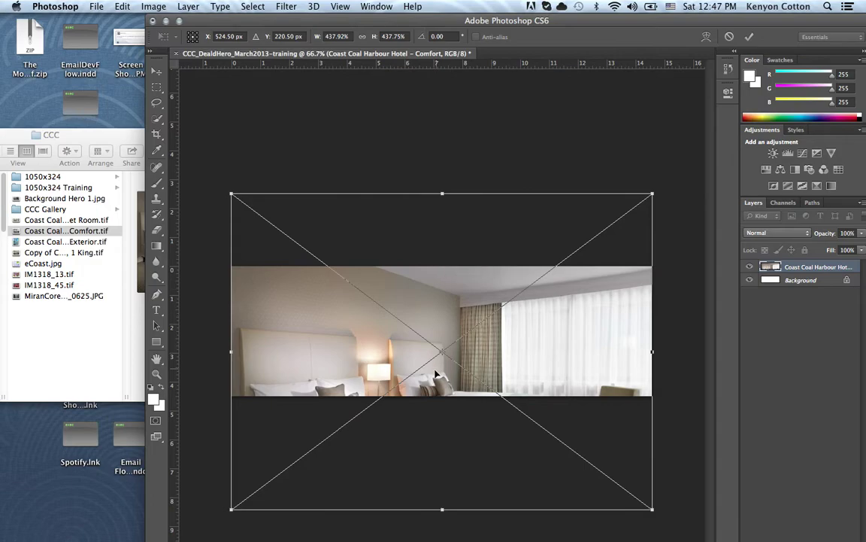
left_click_drag(439, 373, 435, 362)
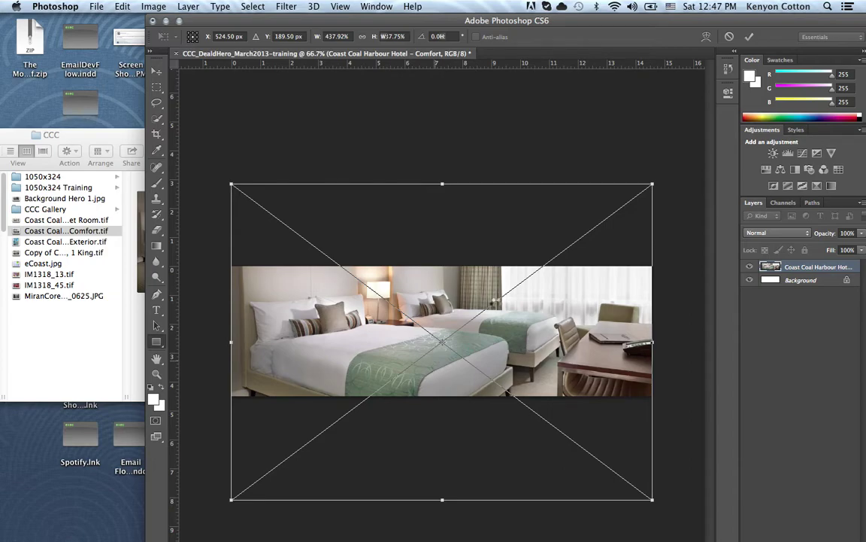
key("Return")
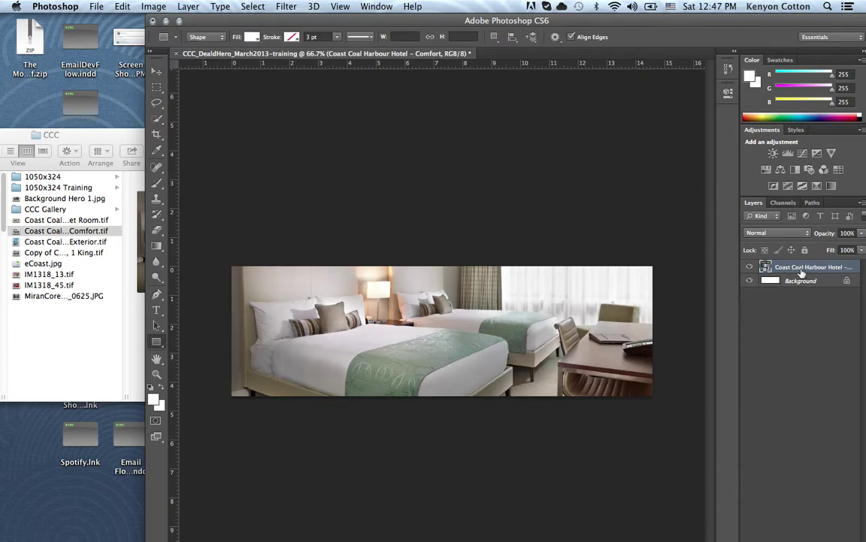
left_click(97, 6)
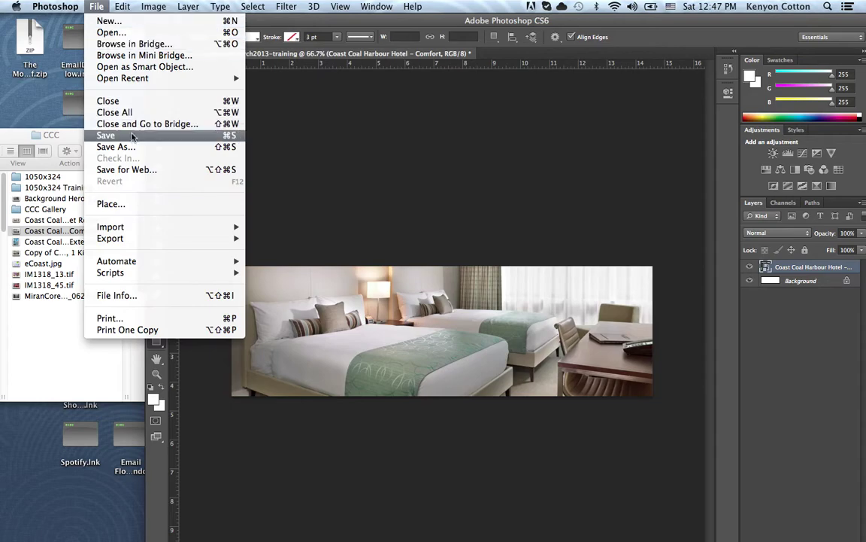
Save the banner as a maximum-quality JPEG named CCC_RoomsHero_March2013-training
left_click(131, 145)
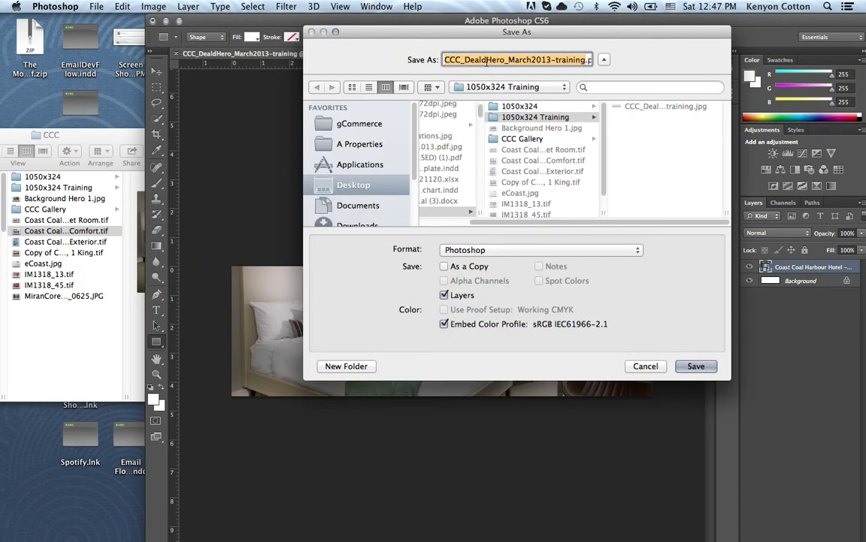
left_click(488, 60)
key("BackSpace")
key("BackSpace")
key("BackSpace")
key("BackSpace")
key("BackSpace")
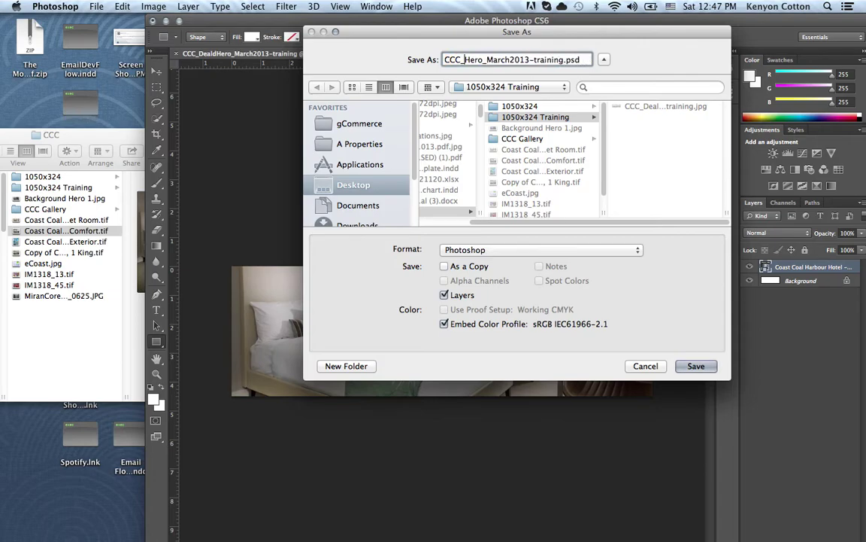
type("Rooms")
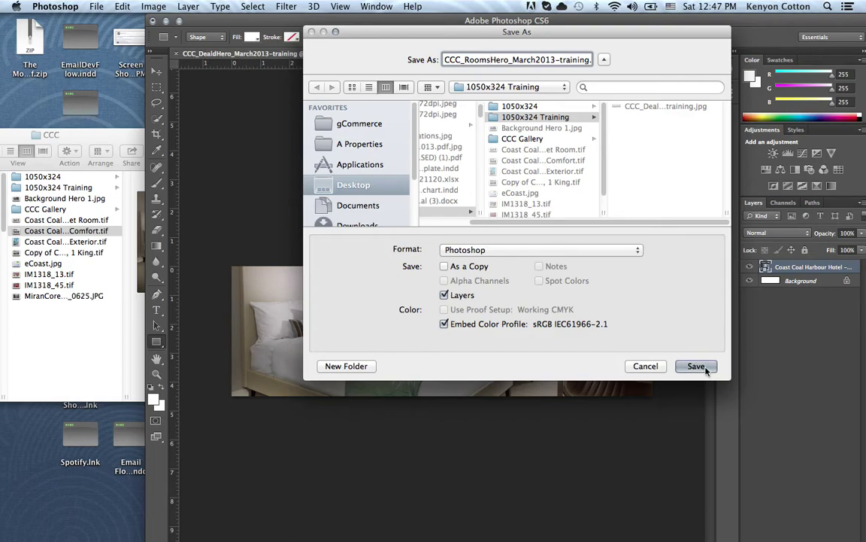
left_click(468, 249)
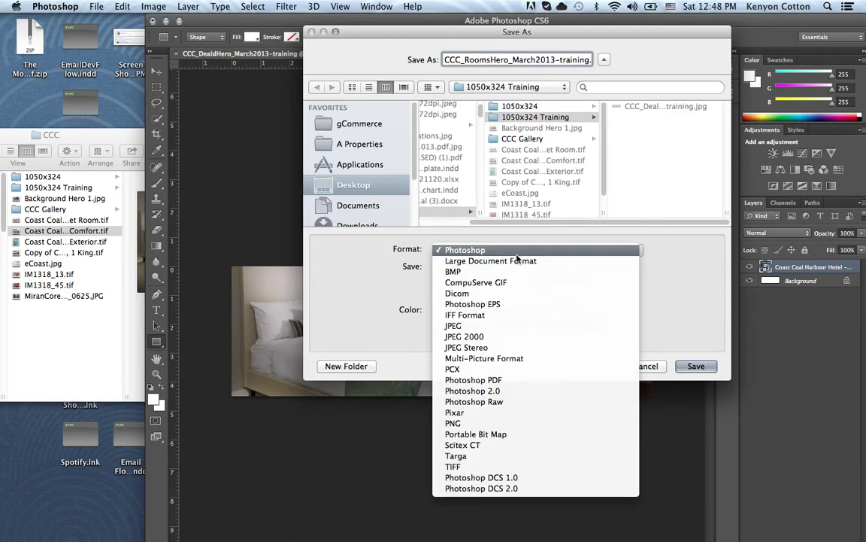
left_click(514, 326)
left_click(694, 365)
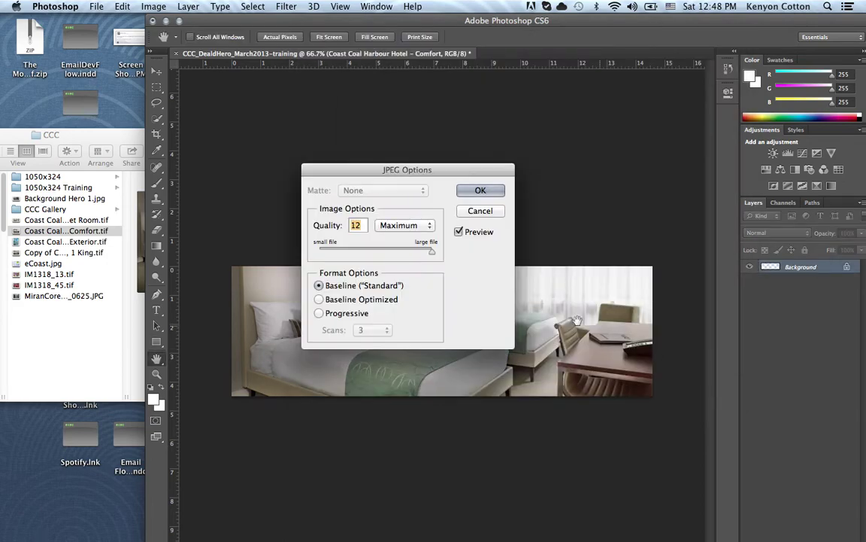
left_click(486, 191)
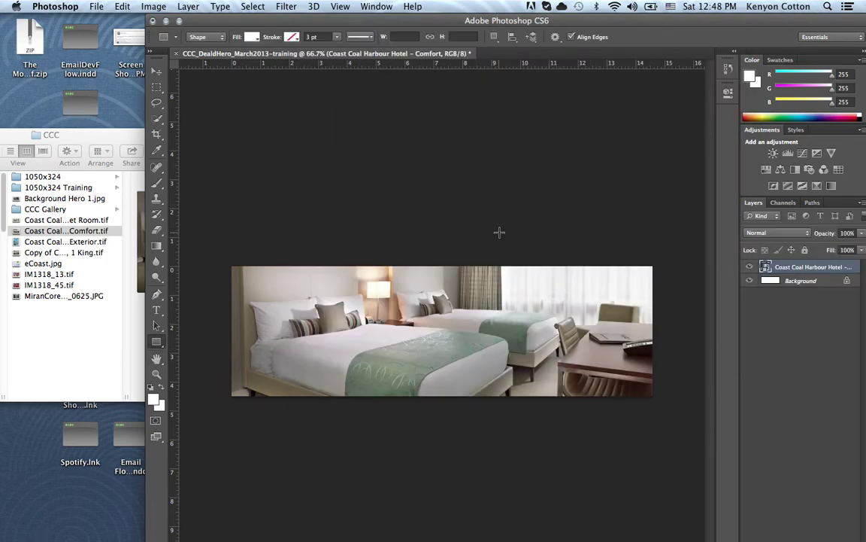
Delete the Comfort bedroom photo layer
right_click(804, 269)
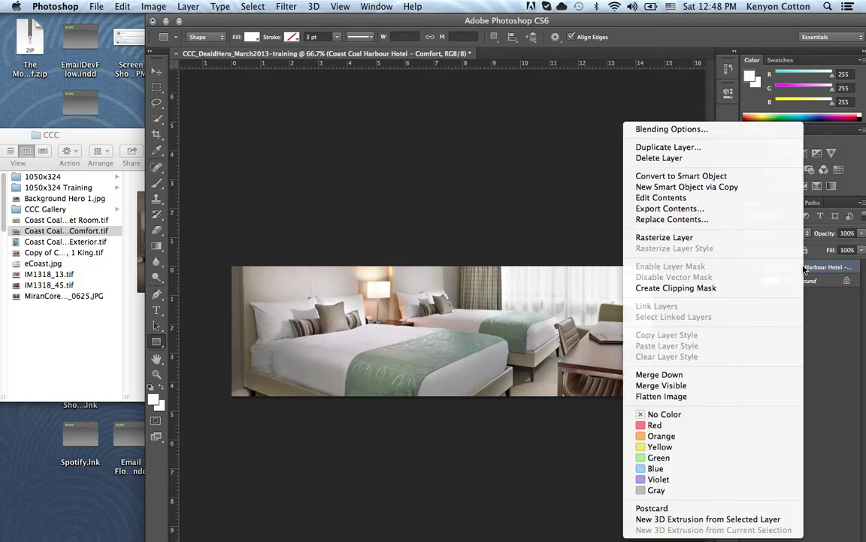
left_click(696, 159)
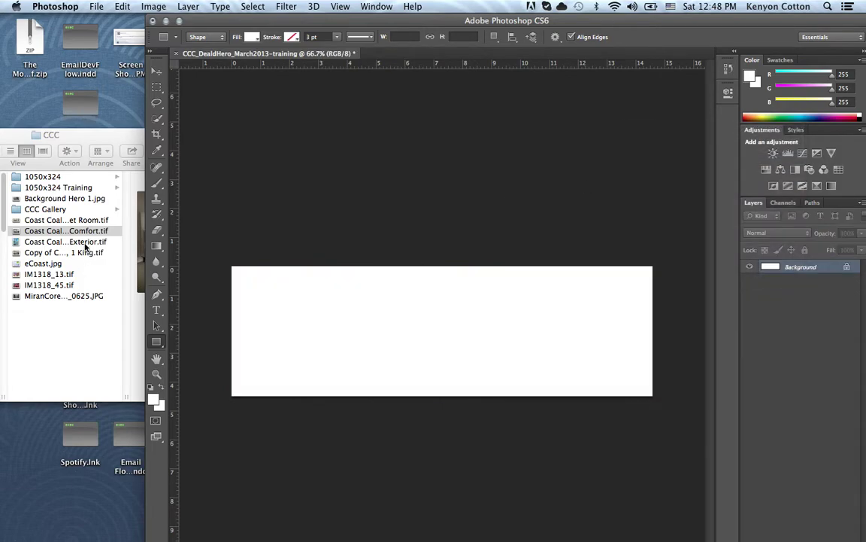
left_click(75, 220)
Place eCoast.jpg on the banner and scale it to about 128% to fill the canvas
left_click(62, 241)
left_click(61, 254)
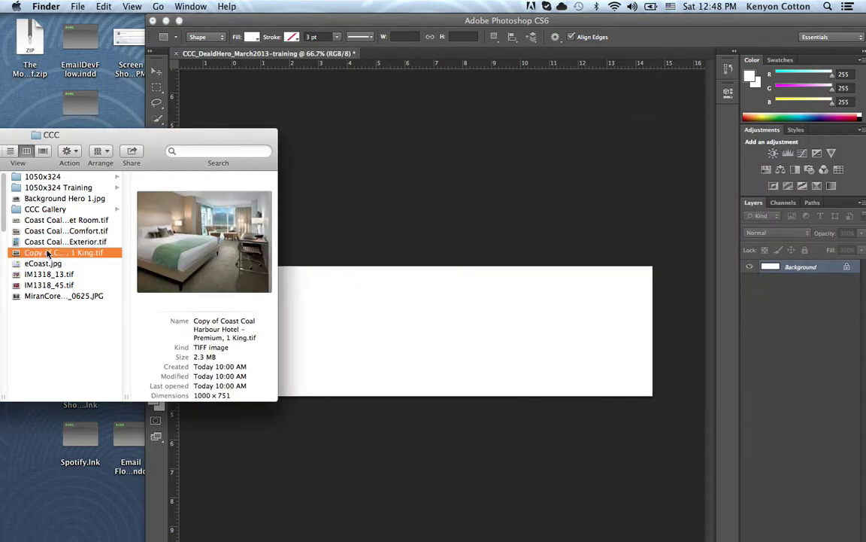
left_click(42, 262)
left_click_drag(43, 262, 335, 307)
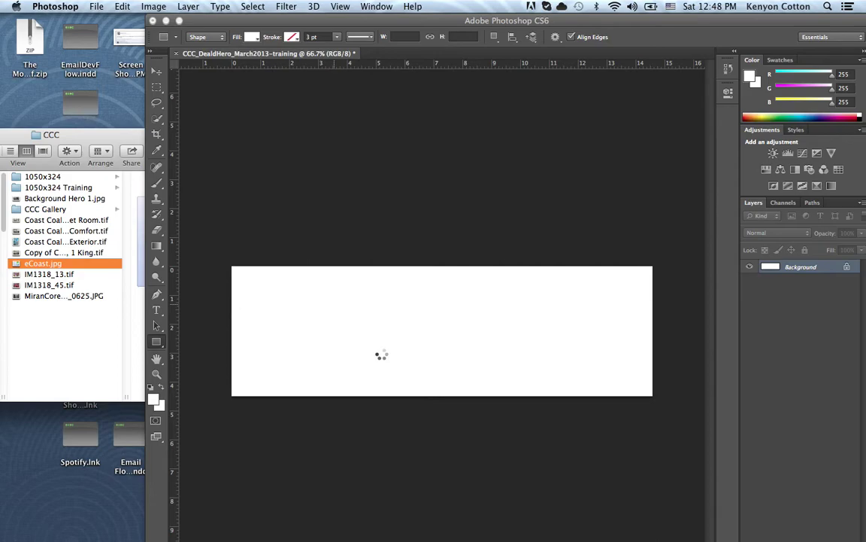
left_click_drag(383, 354, 279, 334)
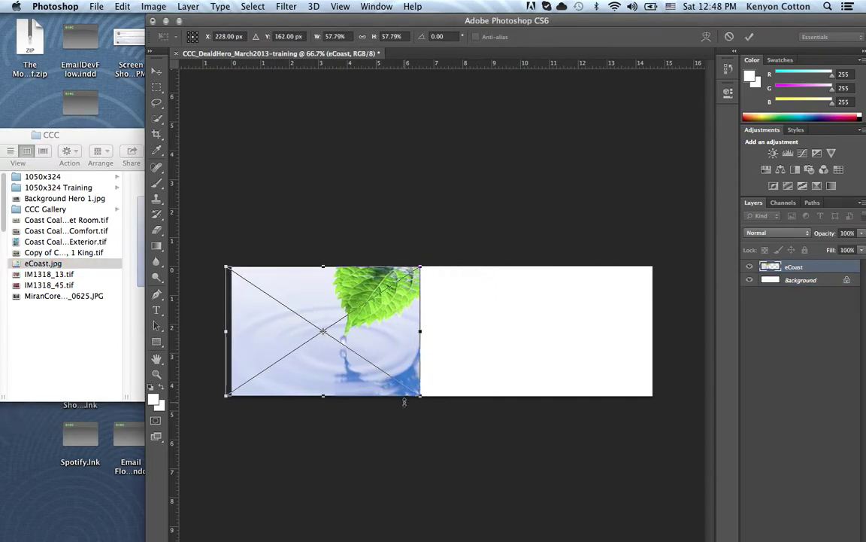
left_click_drag(419, 396, 684, 492)
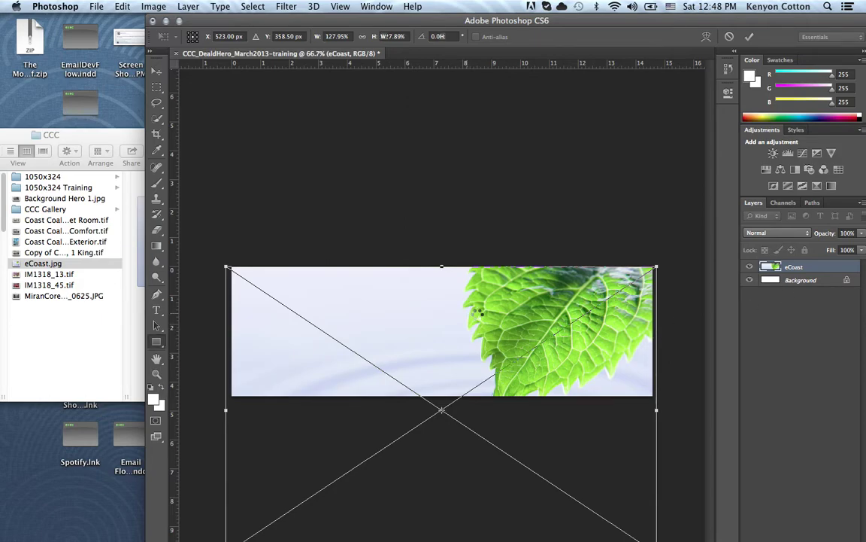
key("Return")
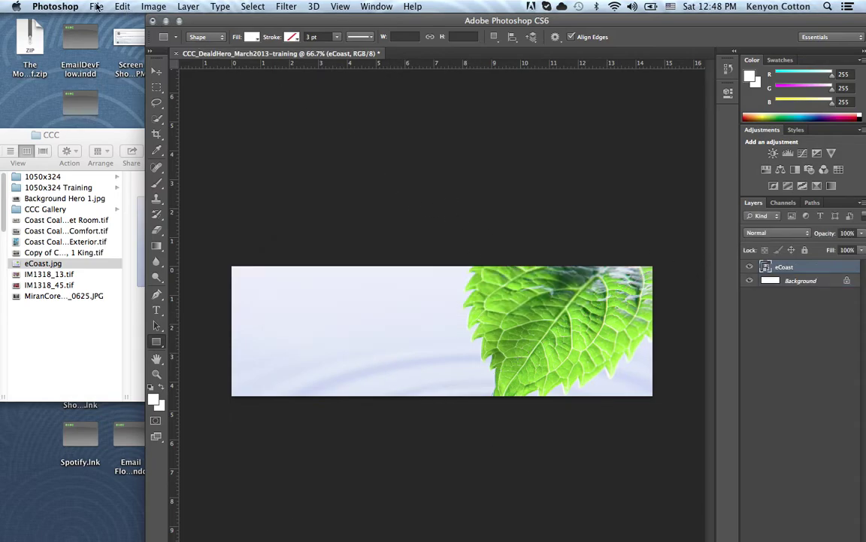
left_click(96, 6)
Save the banner as a maximum-quality JPEG named CCC_eCoastHero_March2013-training
left_click(134, 140)
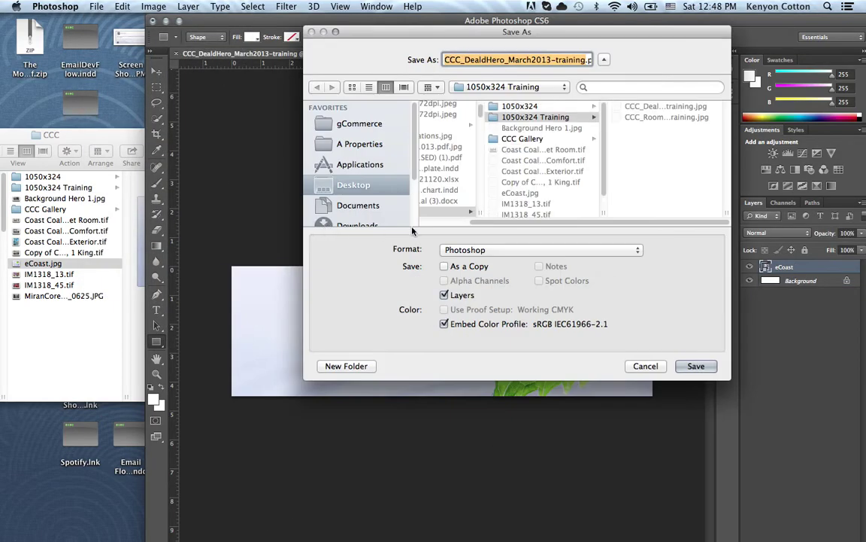
left_click(532, 251)
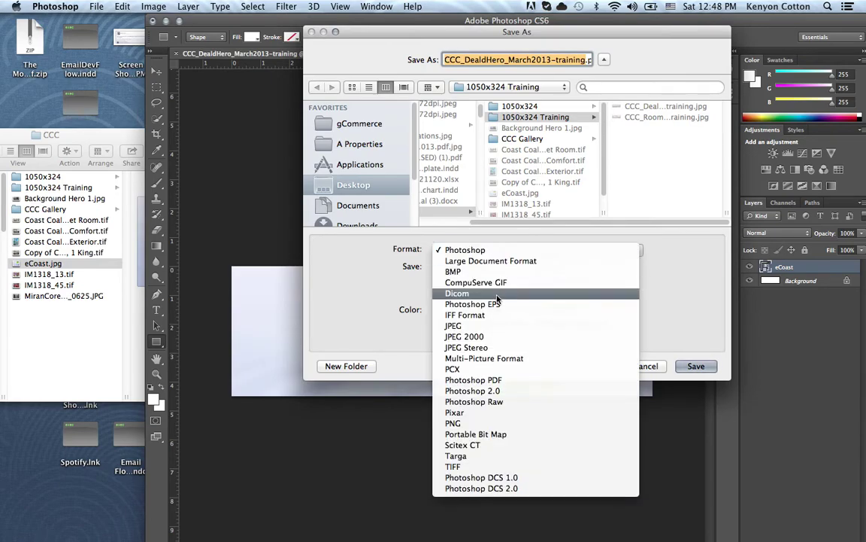
left_click(481, 326)
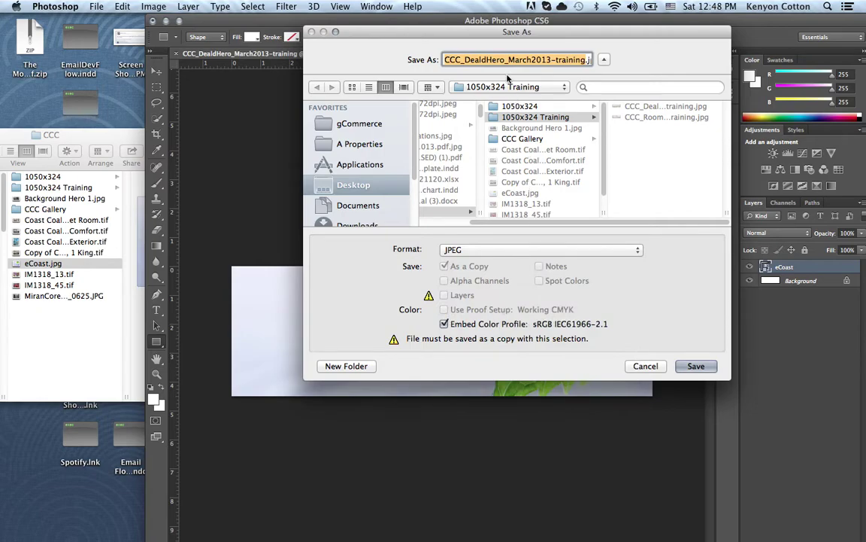
left_click(487, 60)
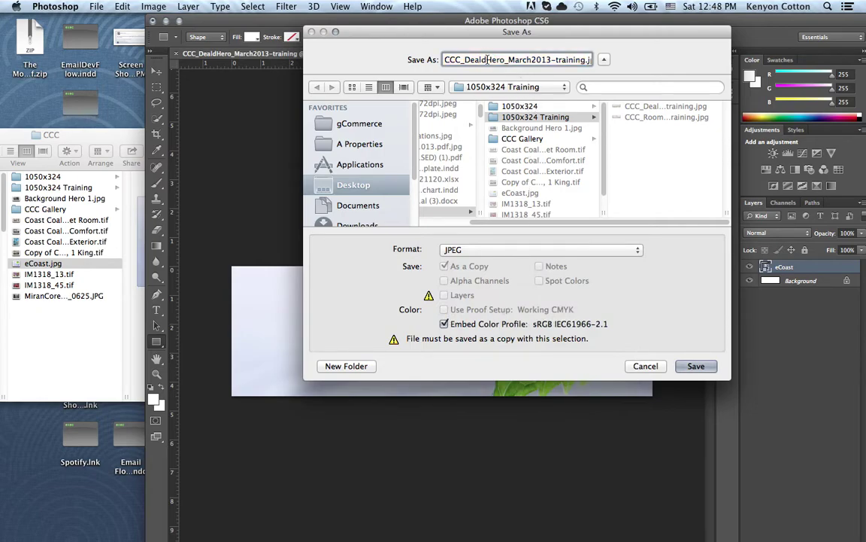
key("BackSpace")
key("BackSpace")
key("BackSpace")
key("BackSpace")
key("BackSpace")
type("e")
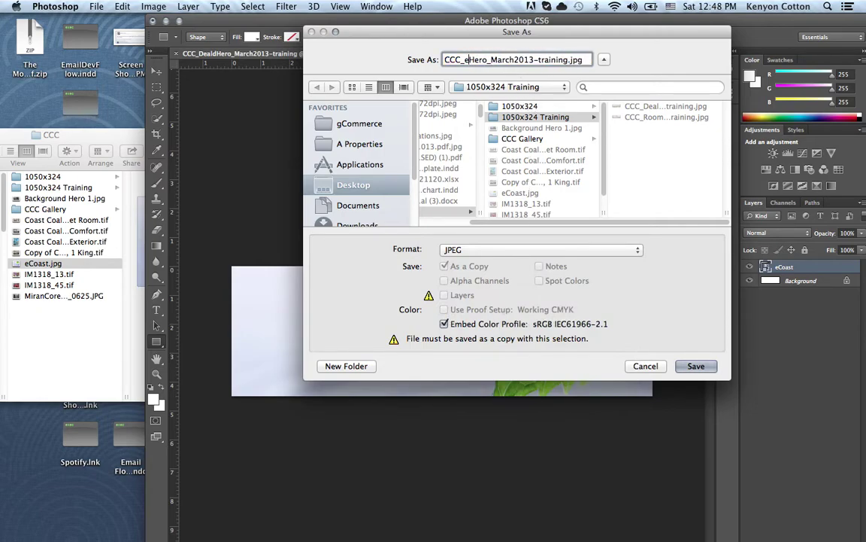
type("Coast")
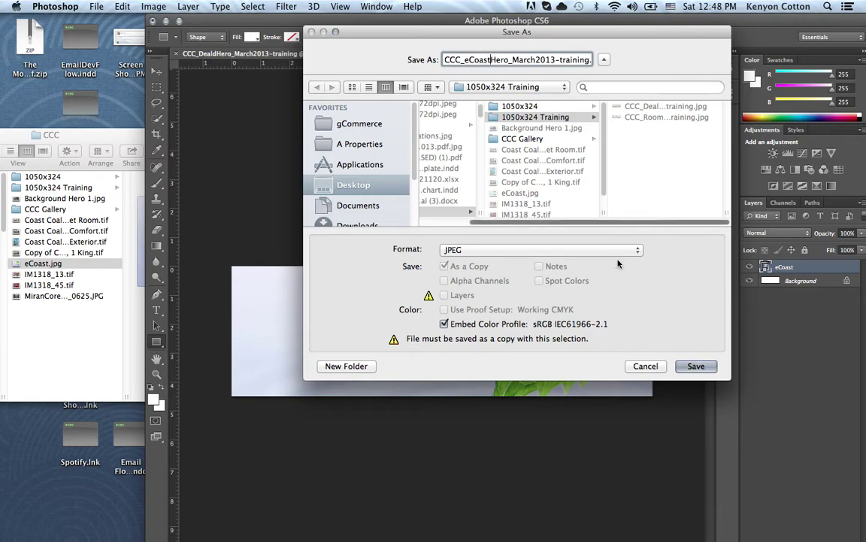
left_click(694, 366)
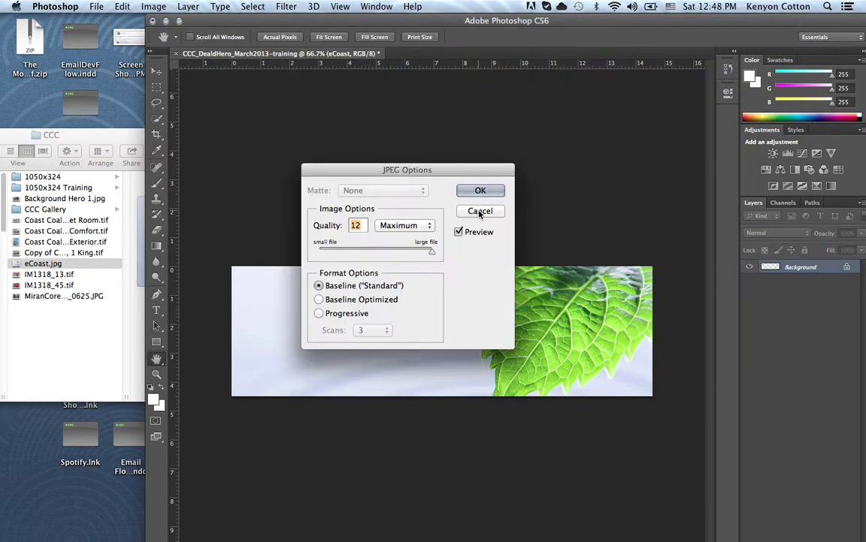
left_click(474, 189)
key("u")
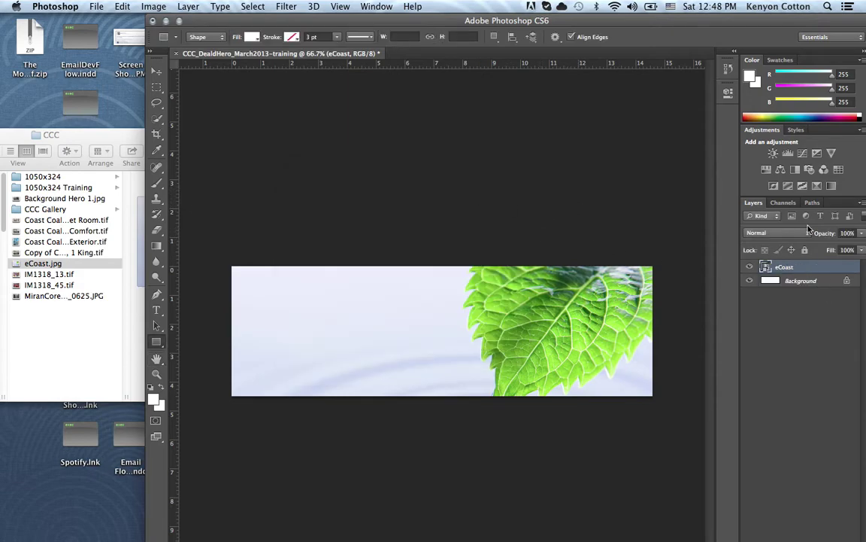
Delete the eCoast layer, leaving a blank white canvas
right_click(802, 267)
left_click(727, 161)
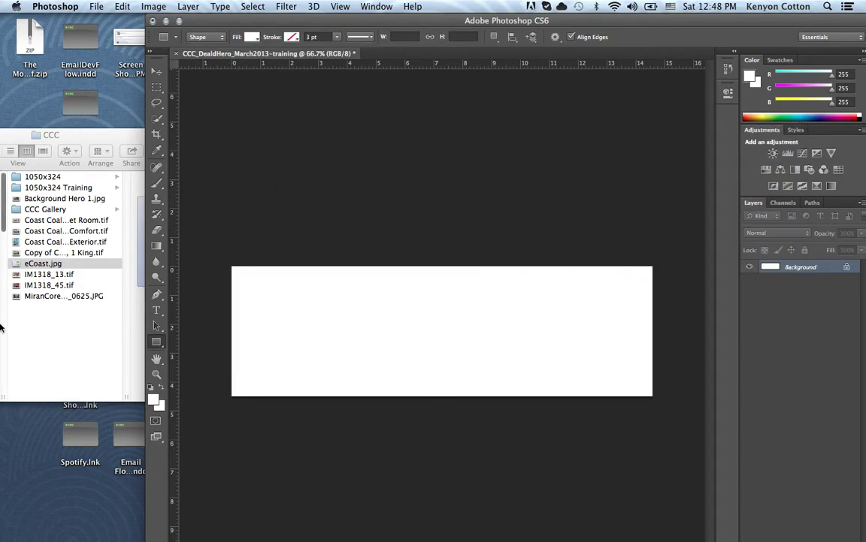
left_click(49, 213)
Start a new document sized 948 × 631 pixels
left_click(48, 213)
left_click(385, 162)
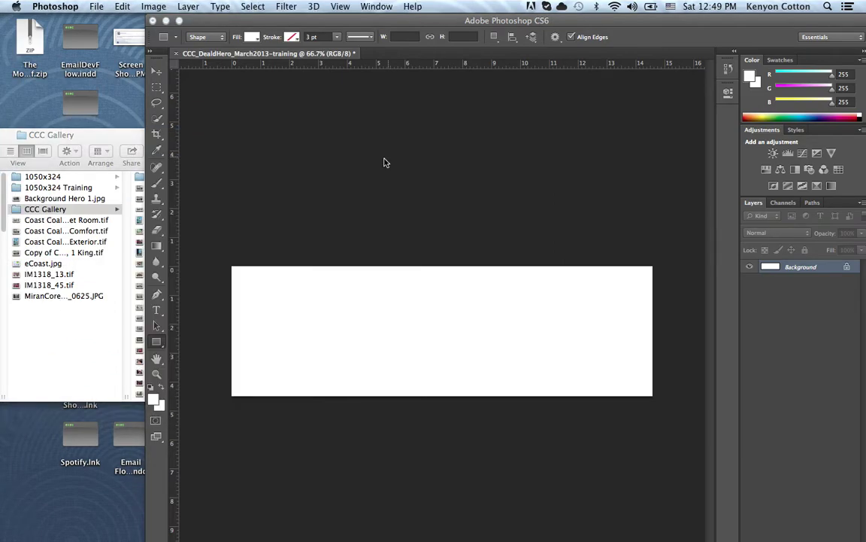
left_click(97, 7)
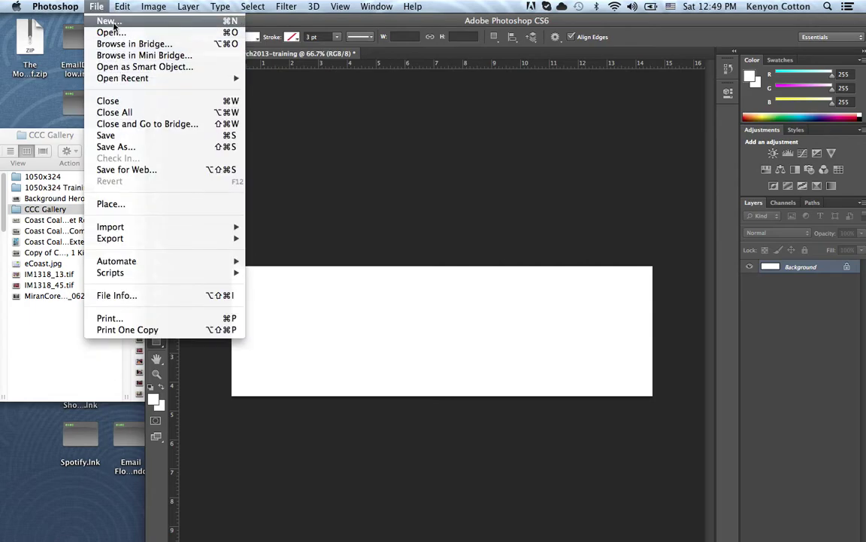
left_click(106, 21)
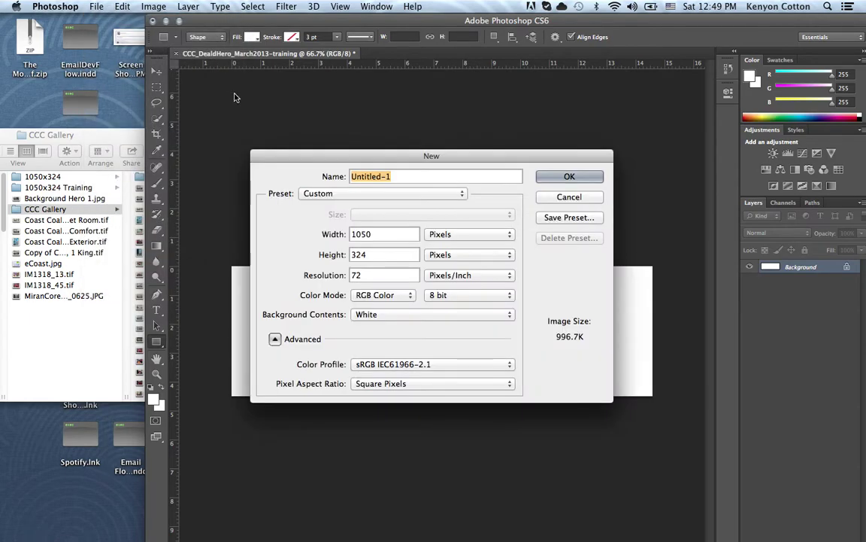
left_click(384, 234)
left_click_drag(384, 234, 297, 234)
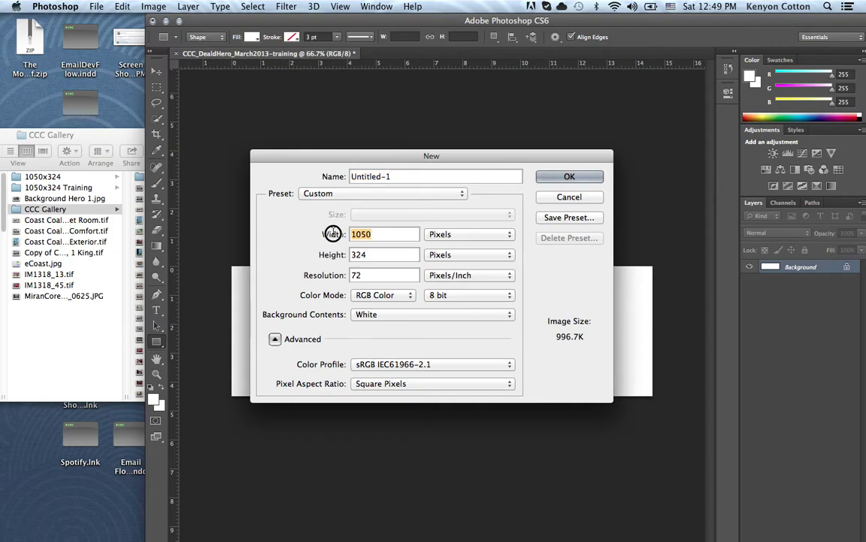
left_click(124, 135)
left_click(377, 232)
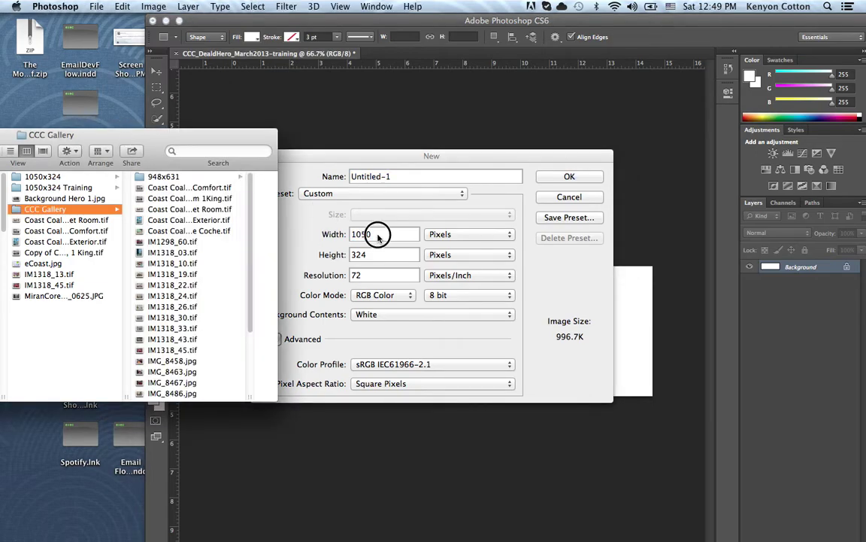
type("9")
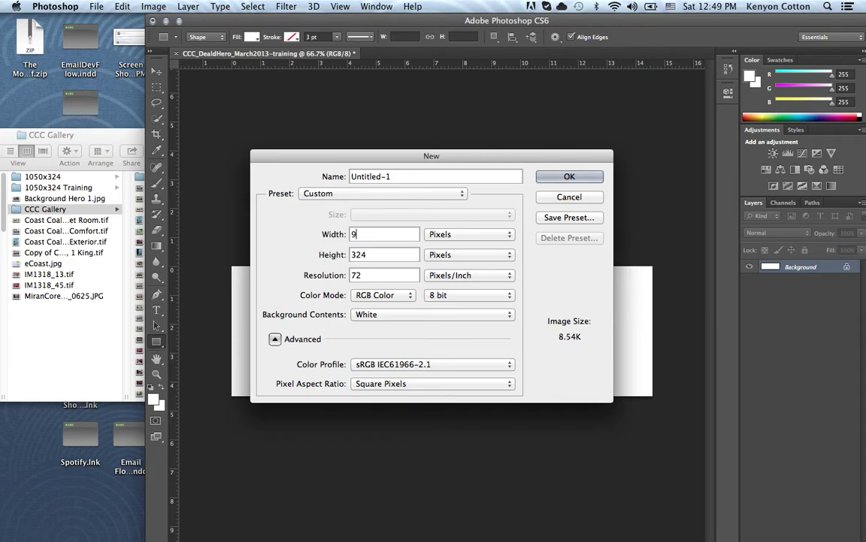
type("48")
key("Tab")
type("63")
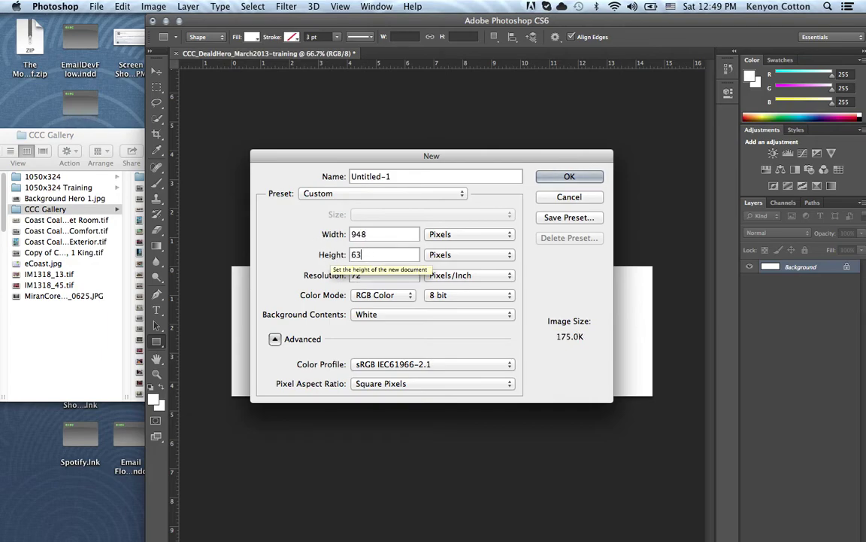
type("1")
Name the document CCC 1Gallery_March2013 and create it
left_click_drag(401, 173, 314, 176)
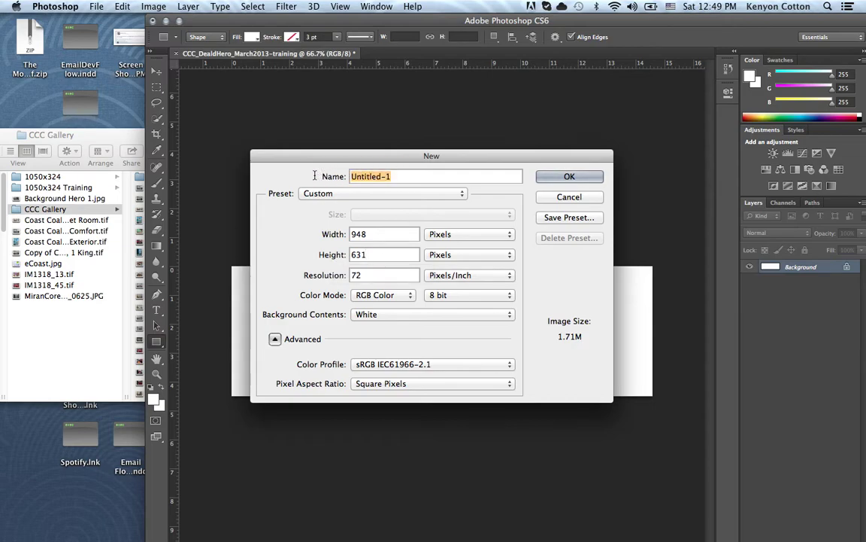
type("Photo")
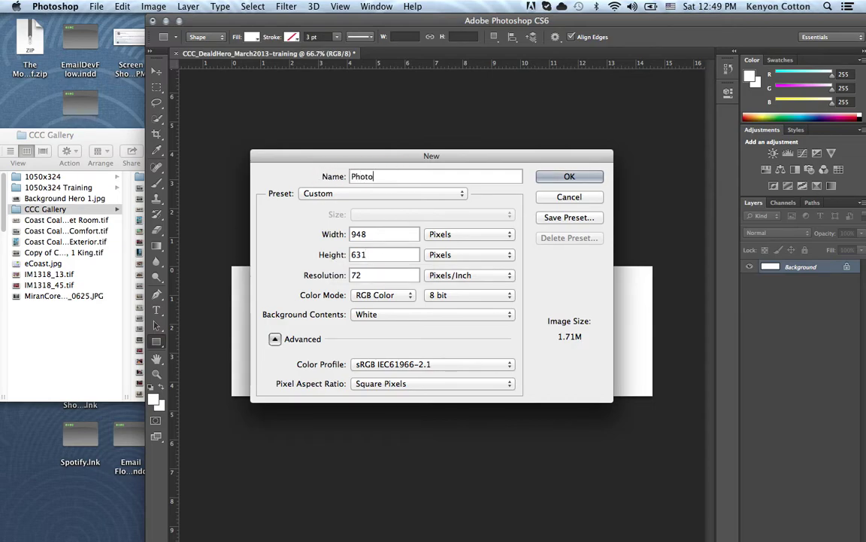
key("BackSpace")
key("BackSpace")
key("BackSpace")
left_click(73, 213)
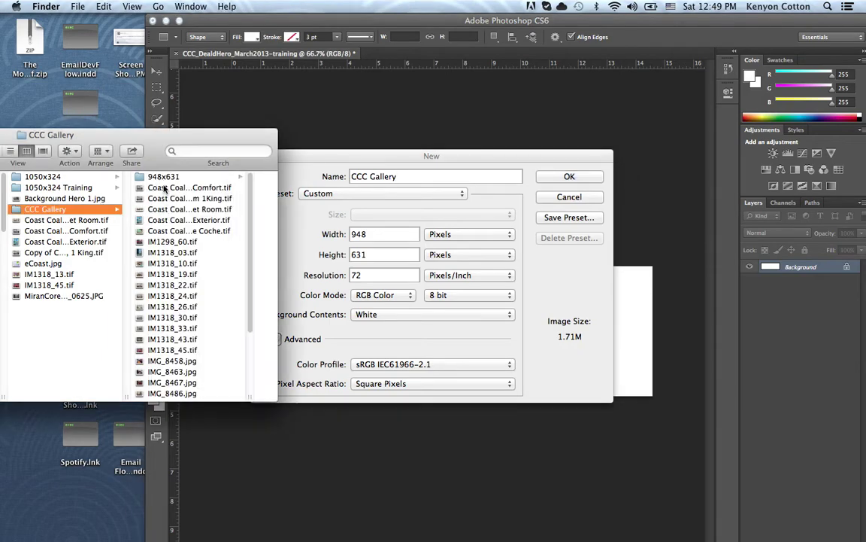
left_click(163, 178)
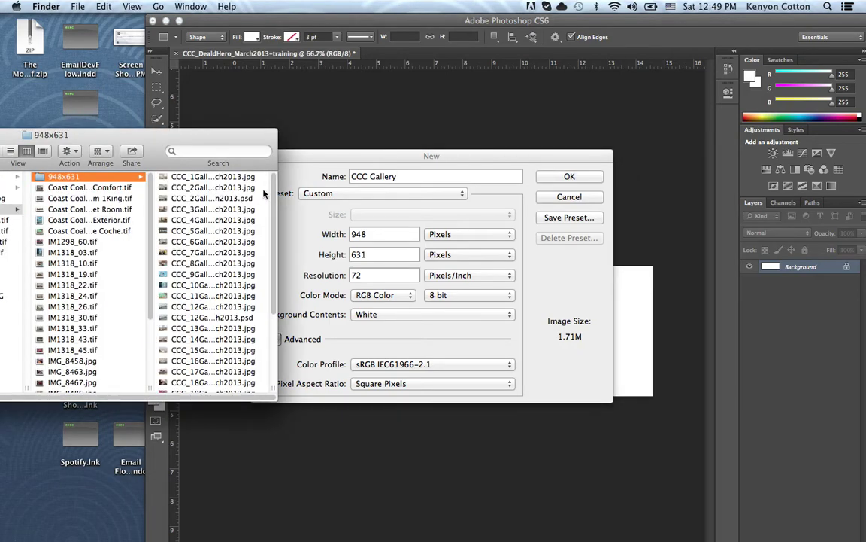
left_click(368, 176)
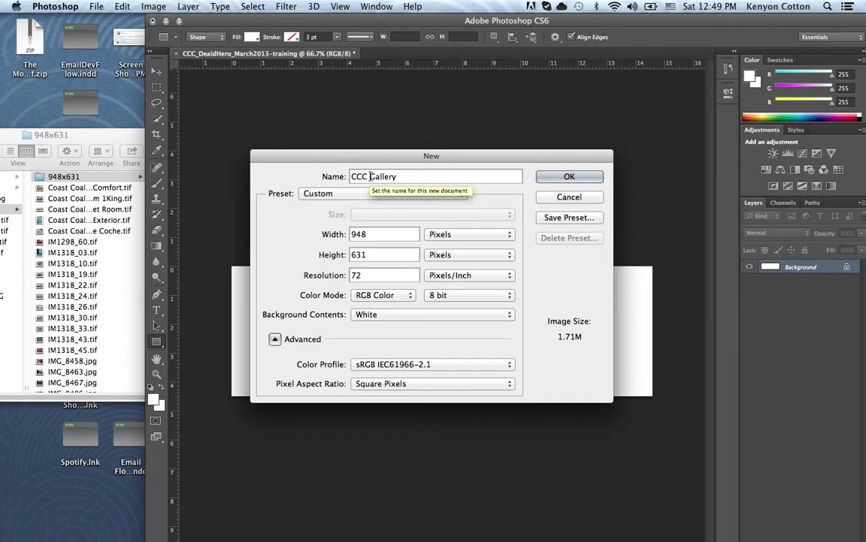
type("1")
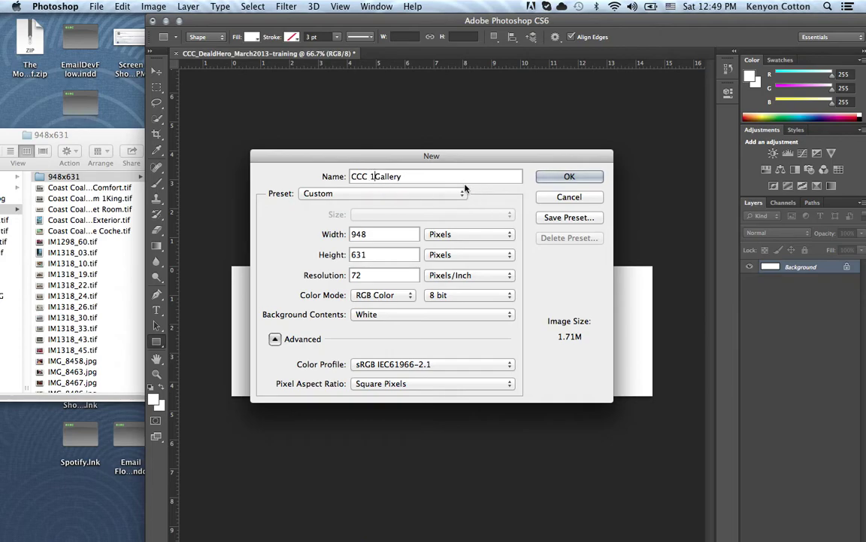
key("Right")
key("Right")
key("Right")
key("Right")
key("Right")
key("Right")
key("Right")
type("_March2013")
left_click(371, 178)
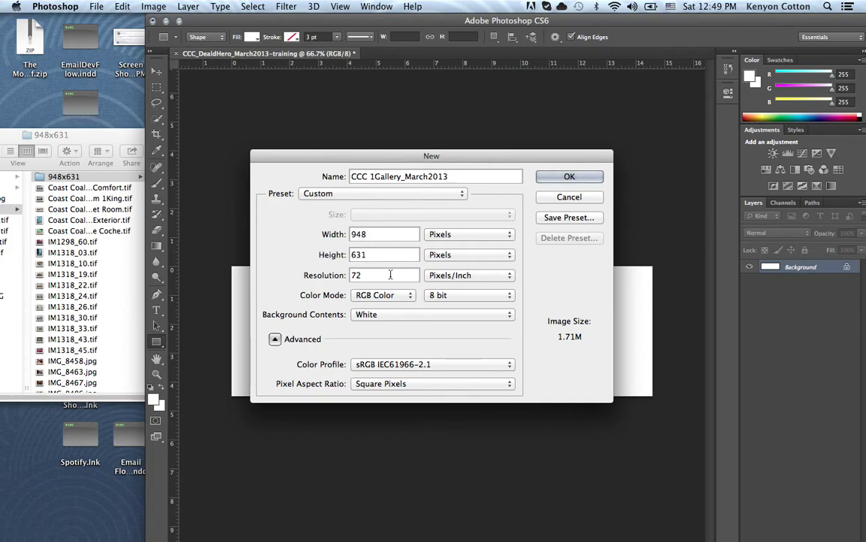
left_click(559, 174)
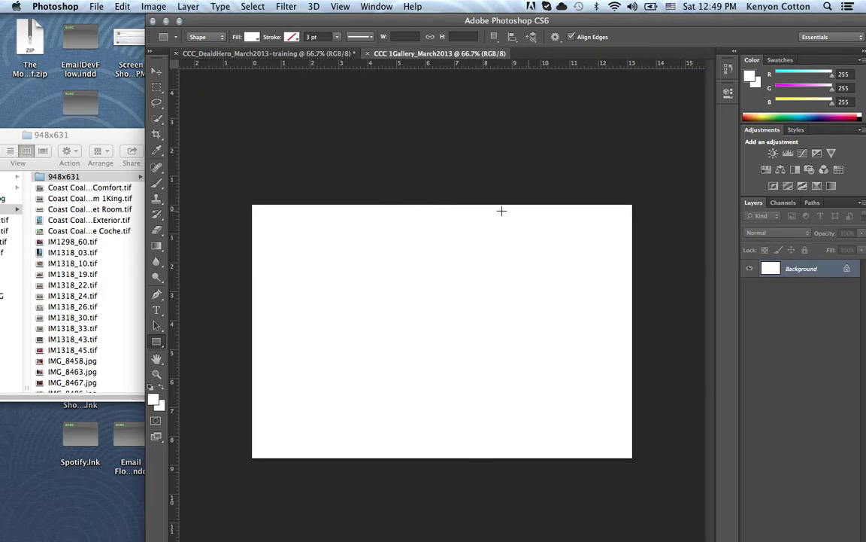
Place IM1318_19.tif on the gallery canvas, aligned top-left and enlarged to cover it
left_click(74, 187)
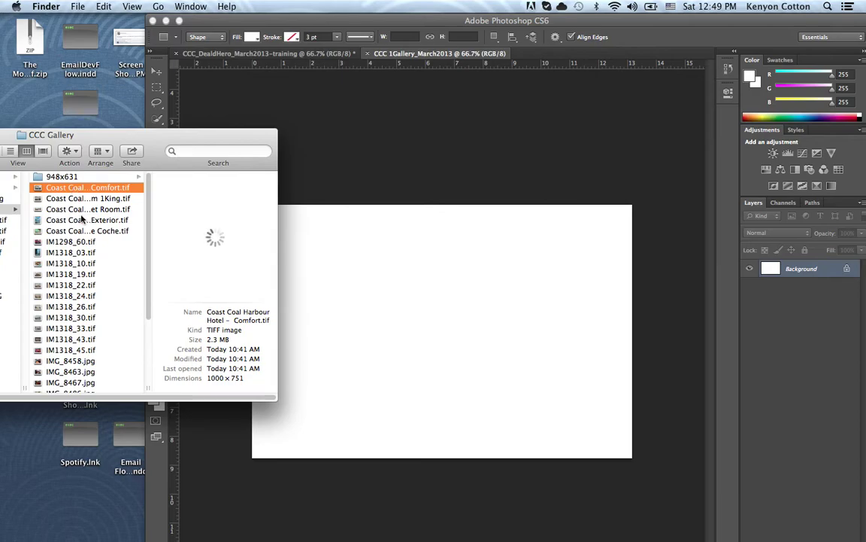
left_click(72, 274)
left_click_drag(73, 276, 387, 284)
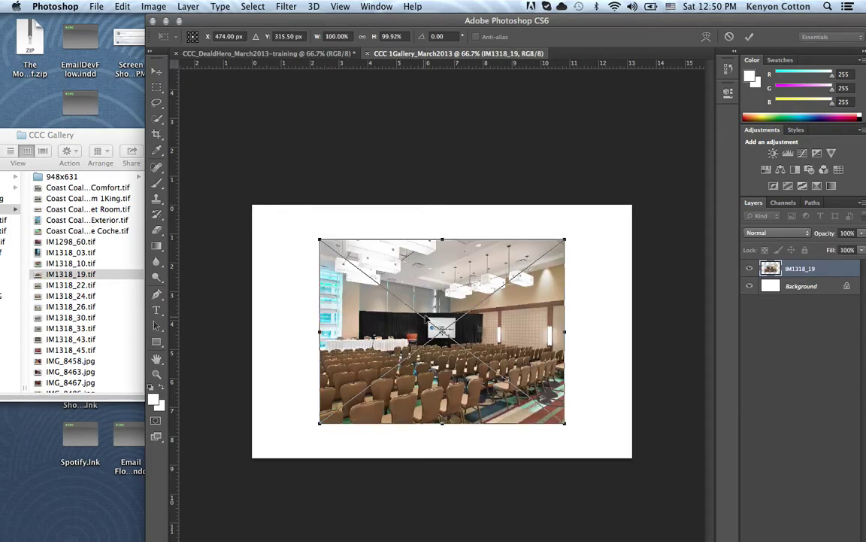
left_click(374, 282)
mouse_move(374, 282)
left_mouse_down()
mouse_move(348, 261)
mouse_move(367, 265)
mouse_move(375, 299)
left_mouse_up()
left_click_drag(499, 387, 637, 489)
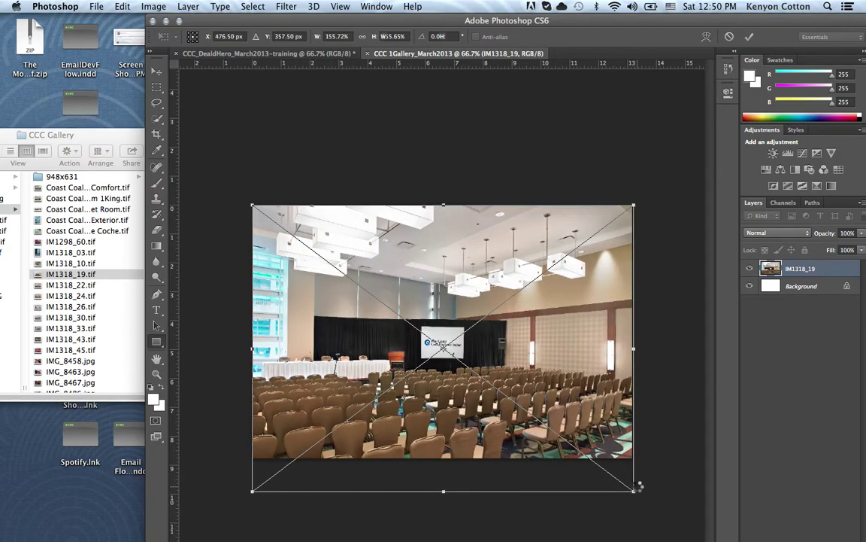
key("Return")
key("u")
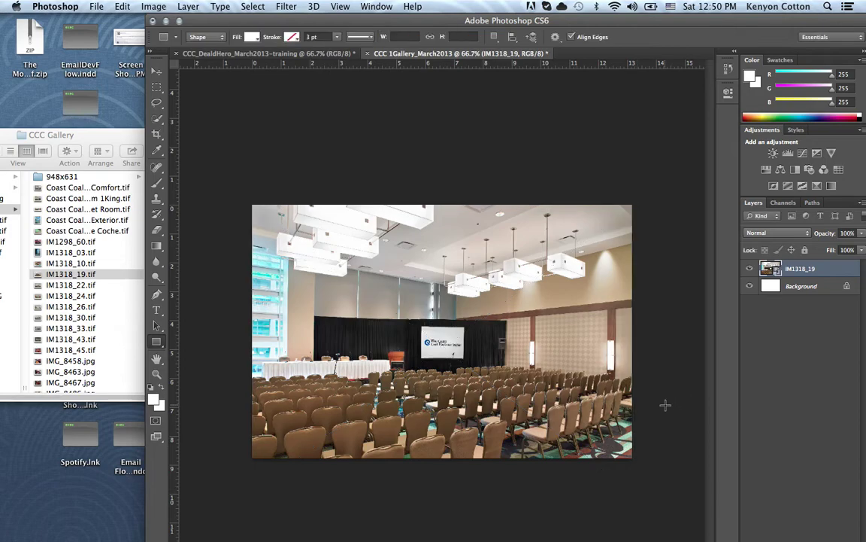
Dismiss the stray rectangle prompt, then readjust the photo's position and size, undoing an accidental narrowing
left_click(427, 281)
left_click(340, 322)
key("super+t")
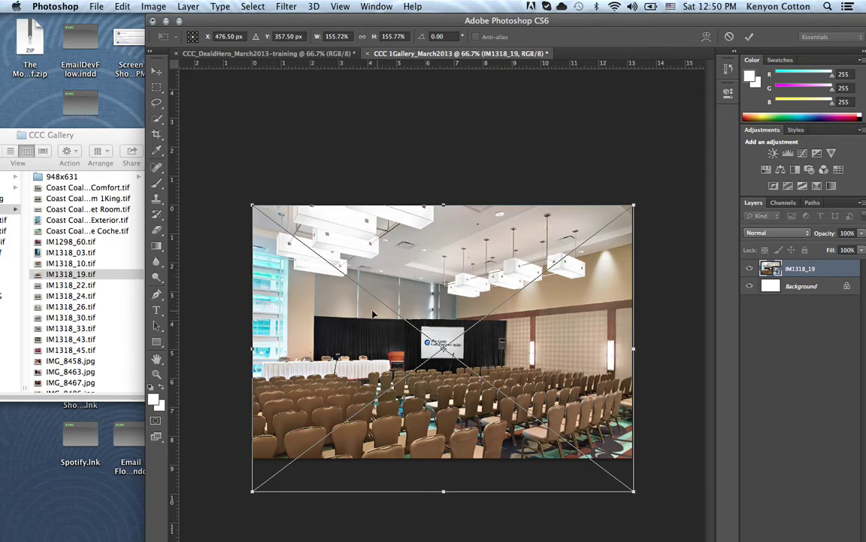
left_click_drag(524, 347, 524, 325)
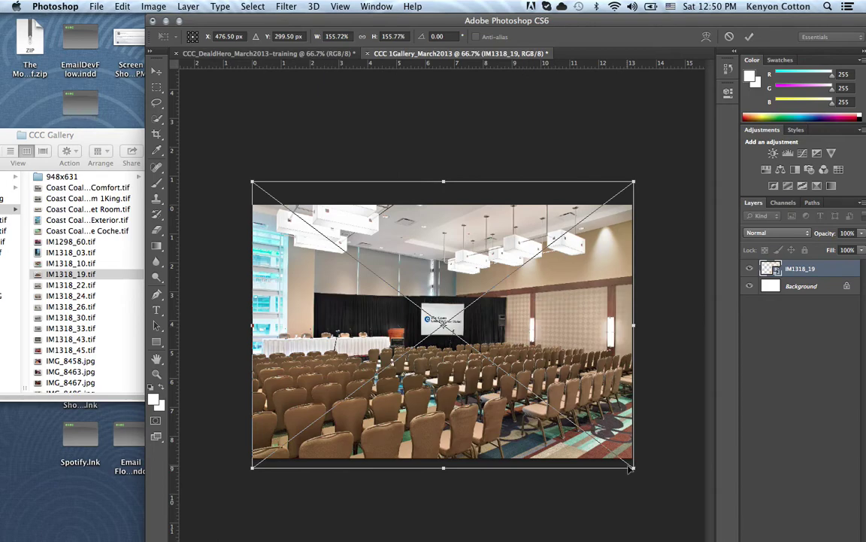
left_click_drag(634, 467, 499, 463)
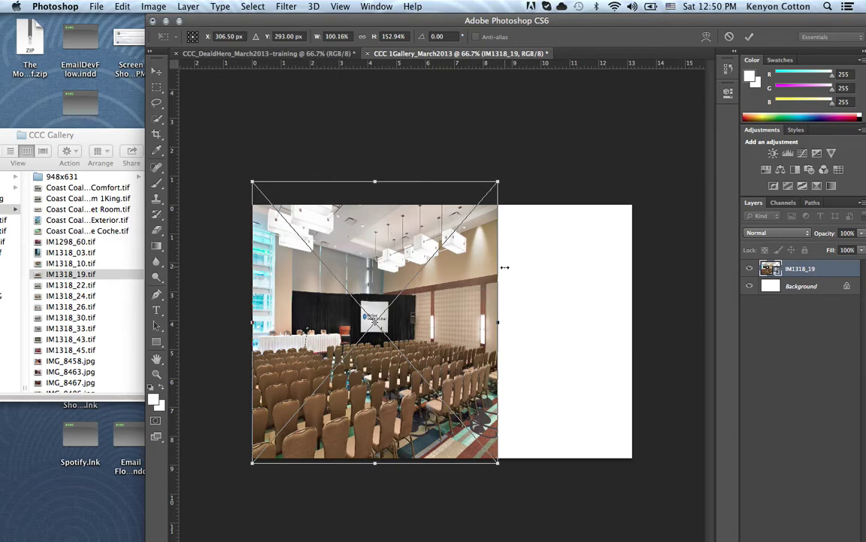
key("super+z")
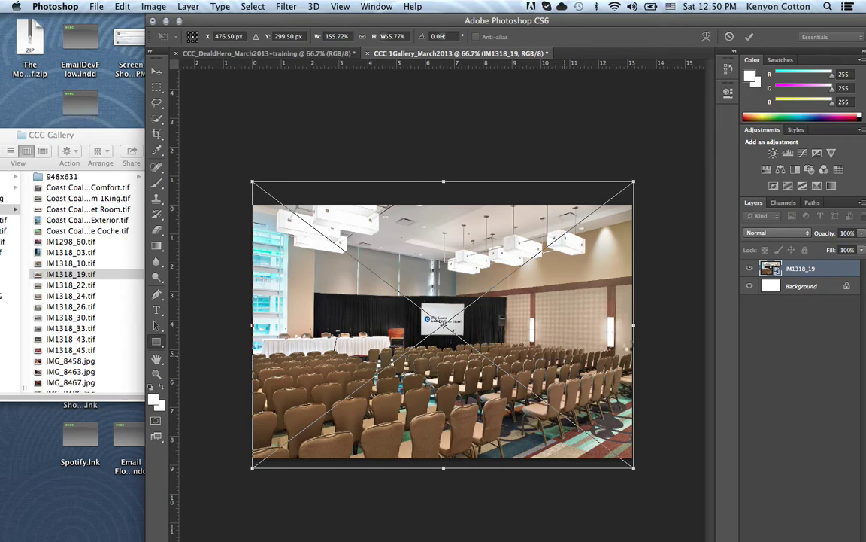
Start Save As and rename the file to CCC_T1Gallery_March2013
left_click(96, 6)
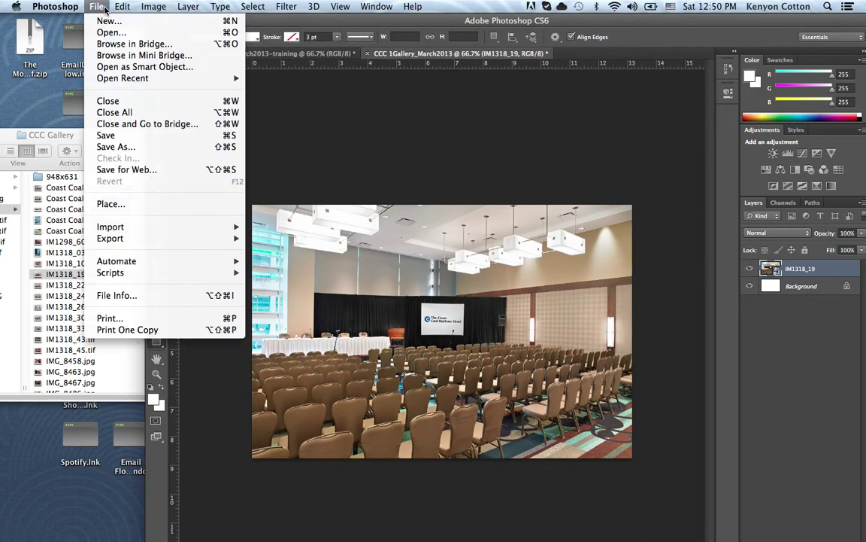
left_click(128, 151)
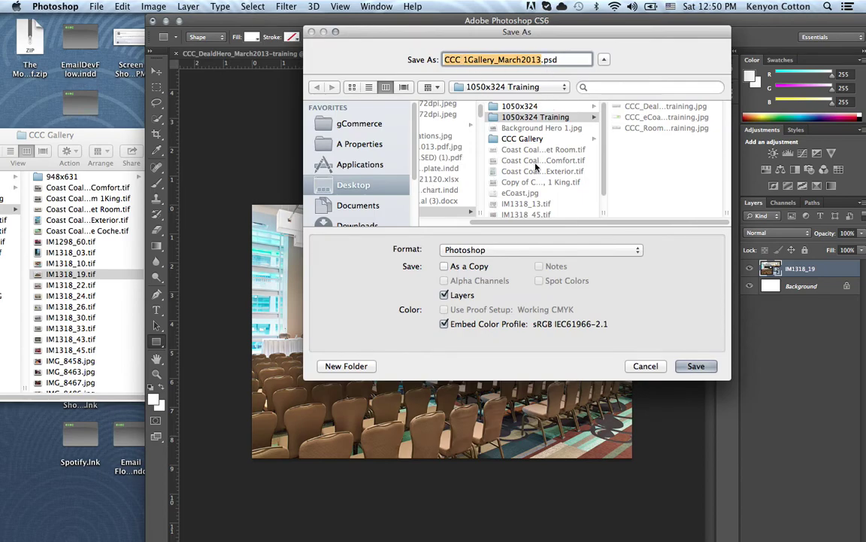
left_click(526, 140)
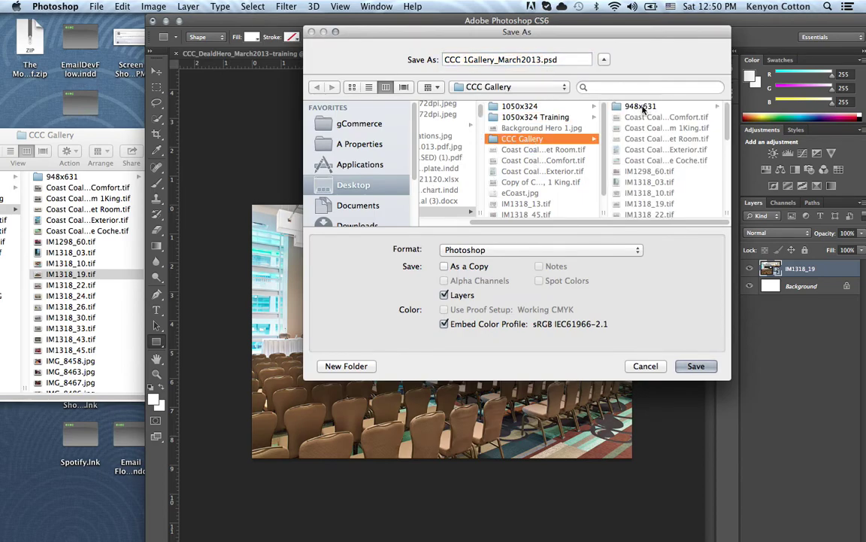
left_click(466, 59)
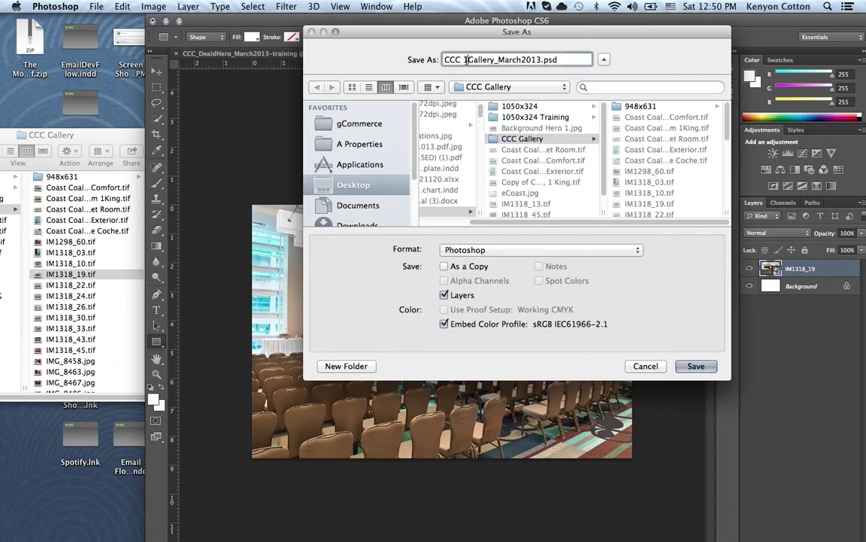
left_click(466, 60)
type("T")
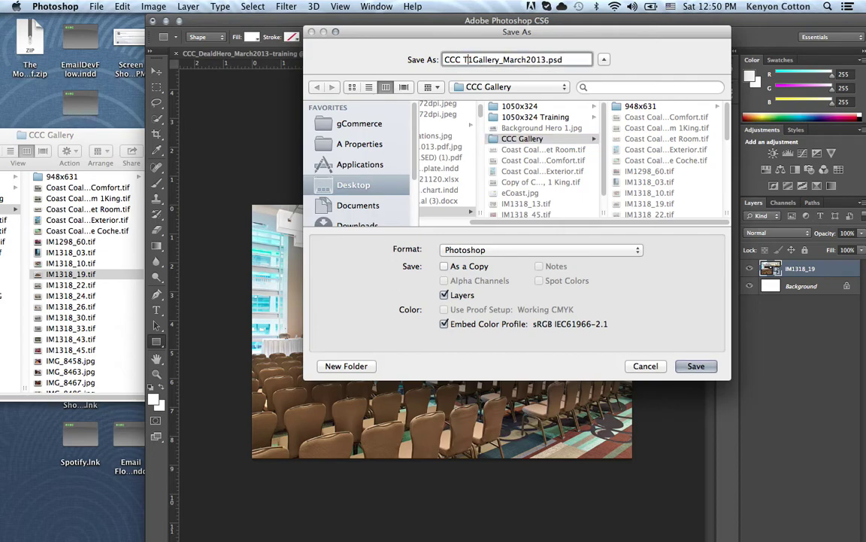
key("Left")
key("BackSpace")
type("_")
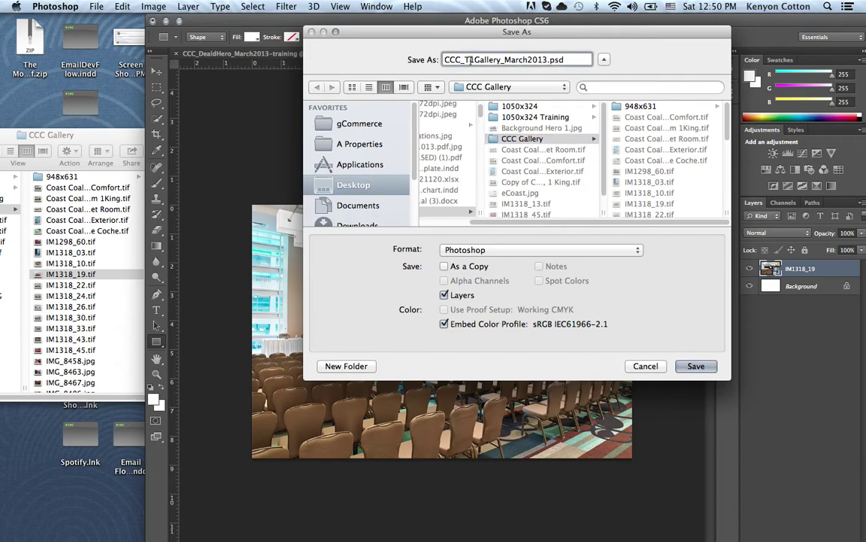
Save it as a quality-12 JPEG in the 948x631 folder
left_click(636, 106)
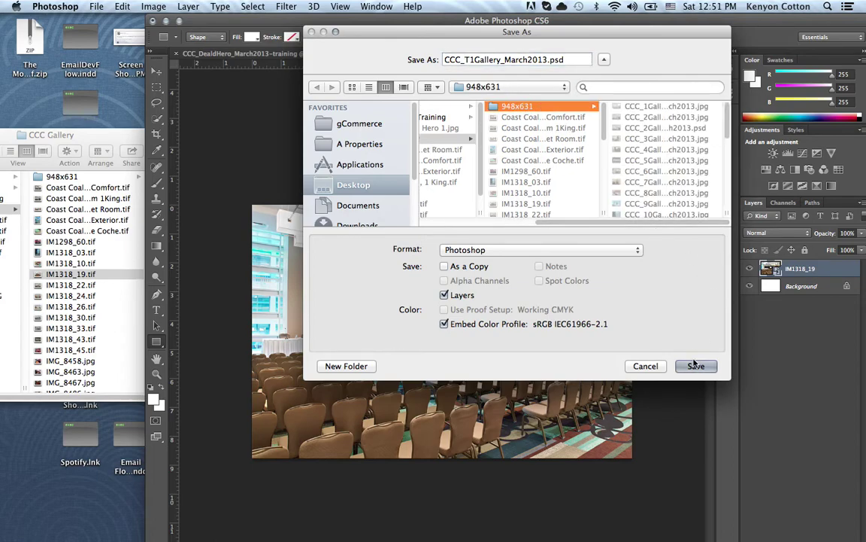
left_click(565, 258)
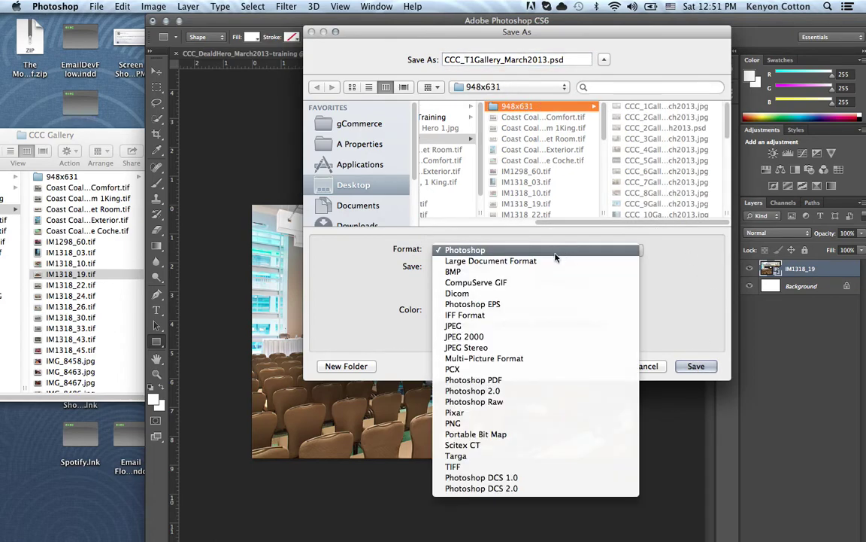
left_click(476, 332)
left_click(698, 366)
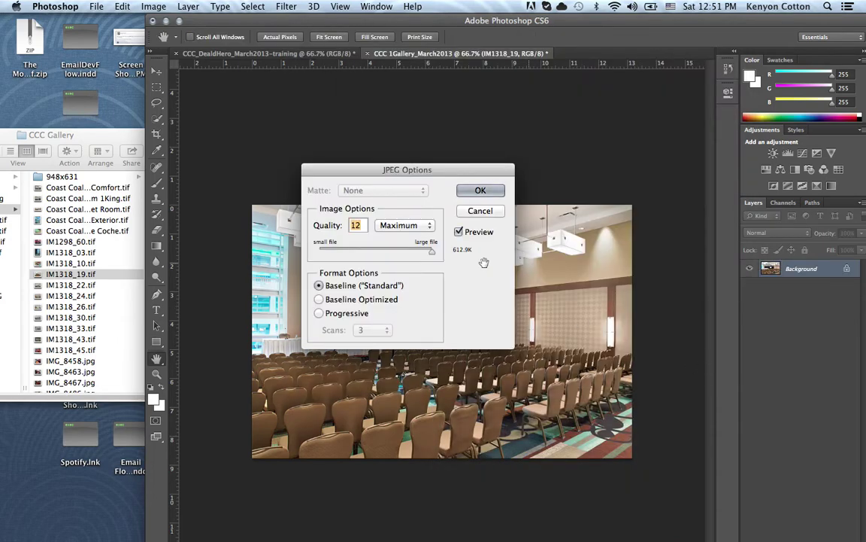
left_click(474, 191)
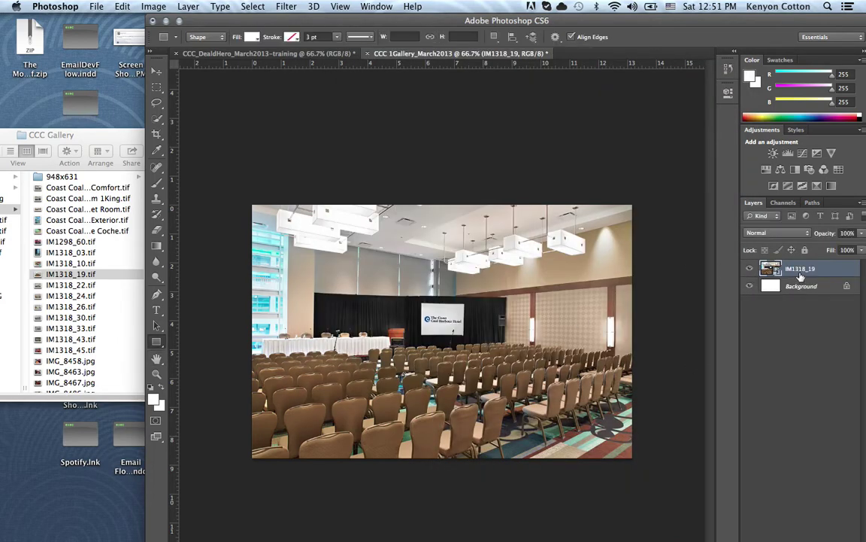
Delete the IM1318_19 layer and place the IM1318_30.tif gym photo onto the canvas
right_click(799, 275)
left_click(602, 161)
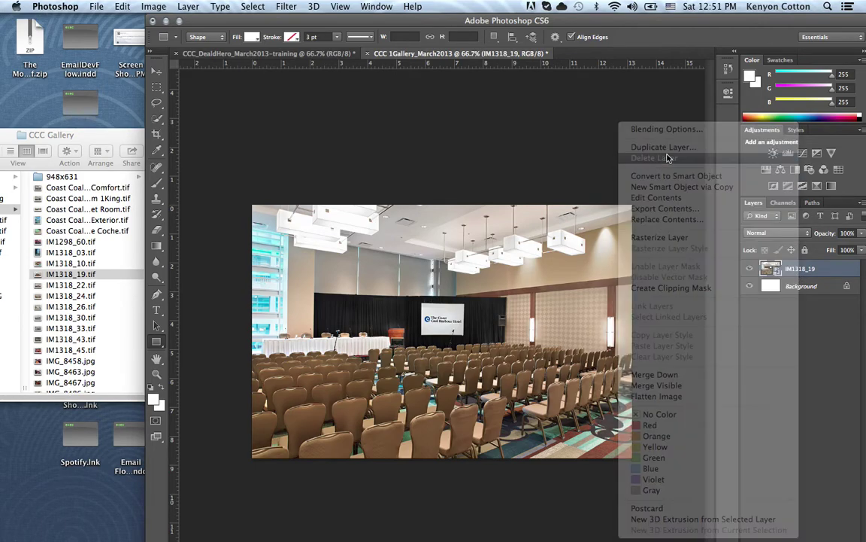
left_click(72, 314)
left_click(67, 315)
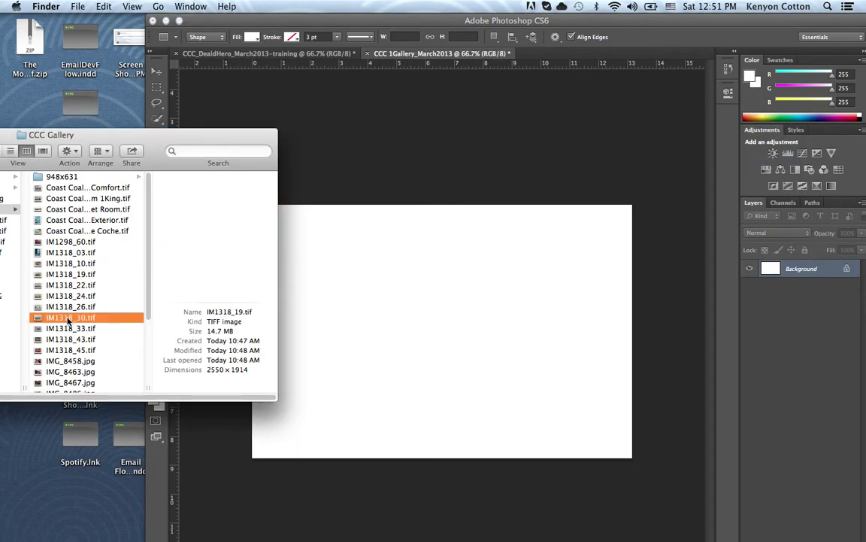
left_click_drag(67, 316, 437, 315)
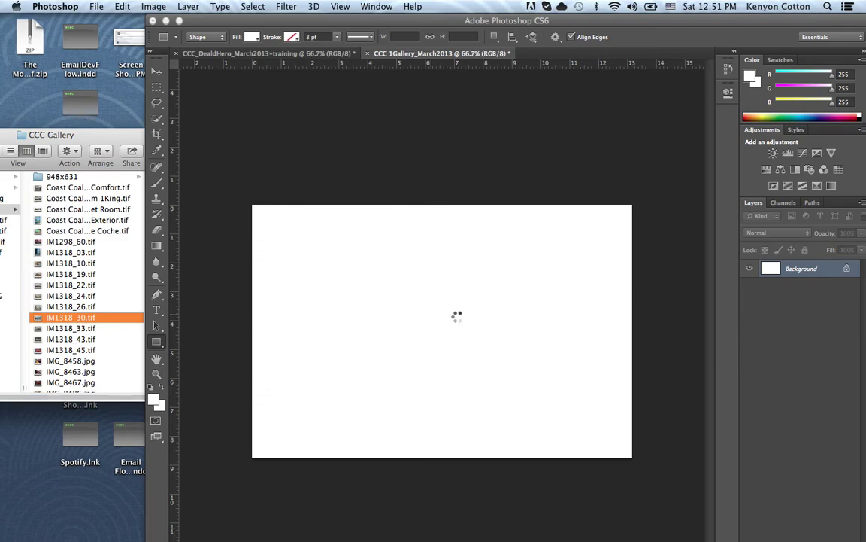
Move the gym photo to the top-left and scale it to about 156% to fill the canvas
left_click_drag(503, 317, 436, 294)
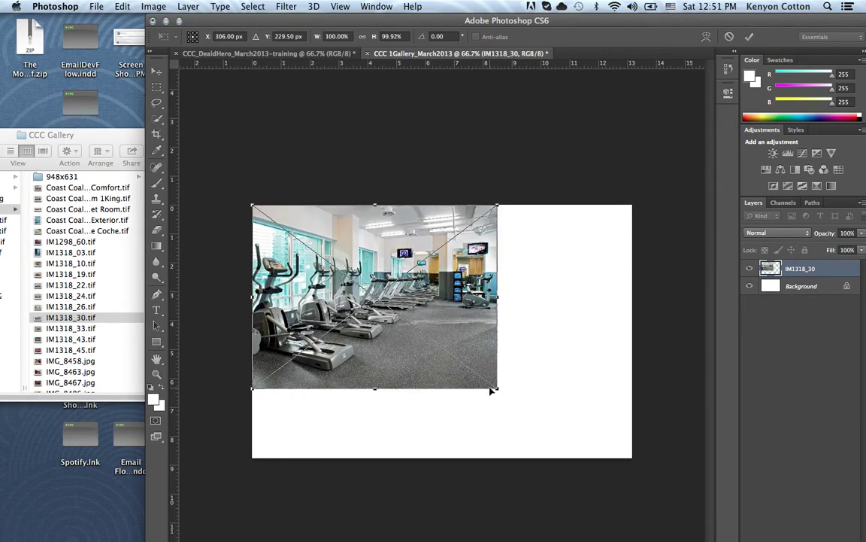
left_click_drag(497, 386, 635, 490)
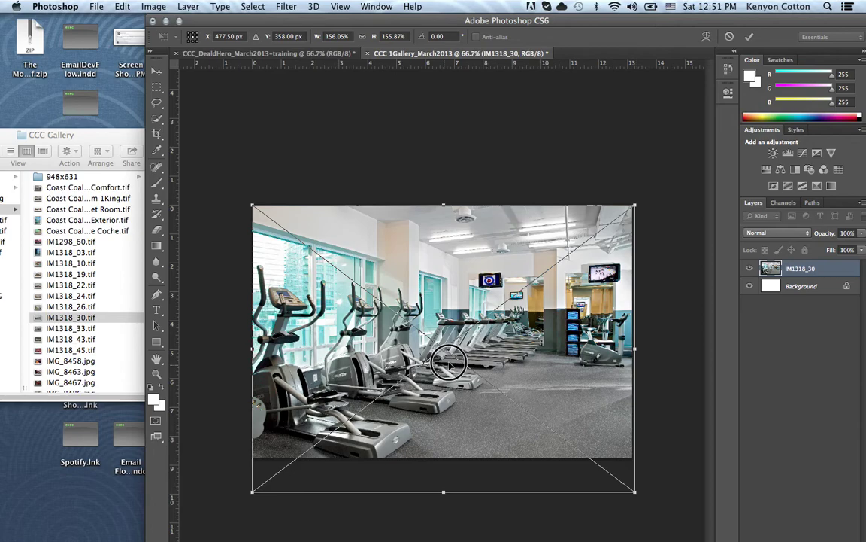
left_click_drag(441, 363, 441, 363)
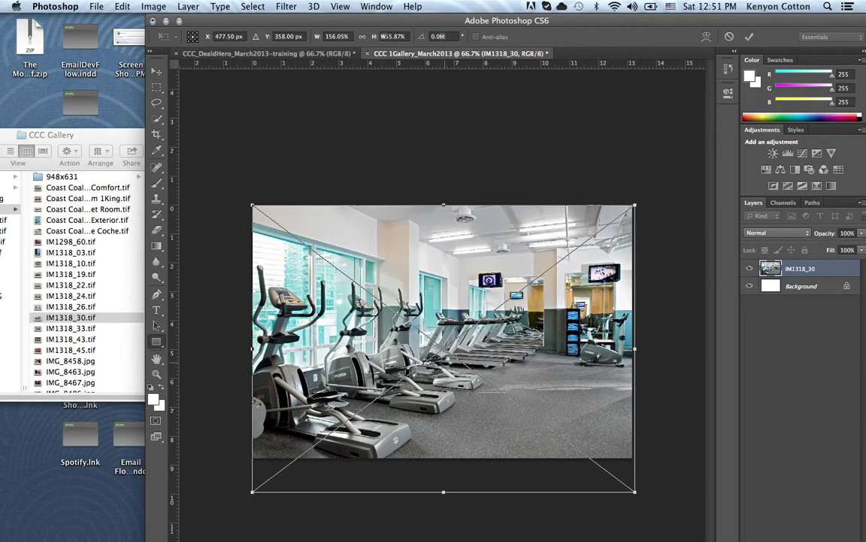
key("Return")
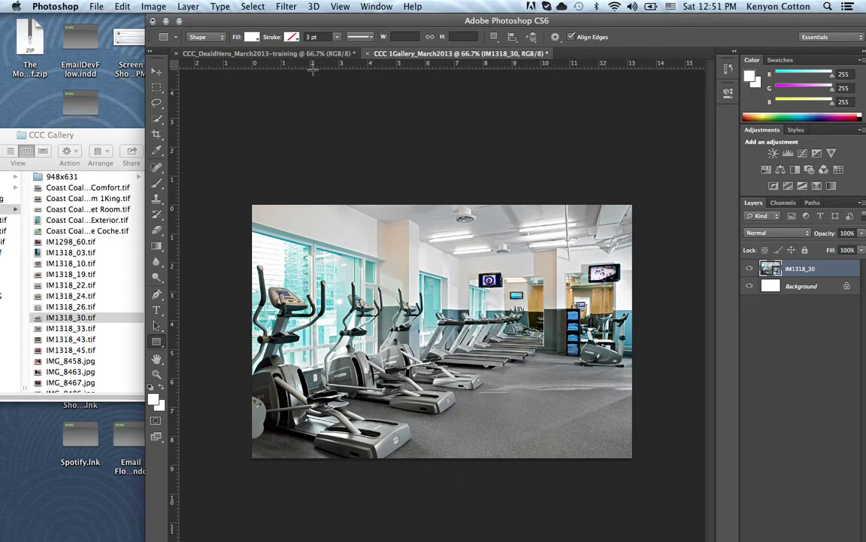
left_click(102, 7)
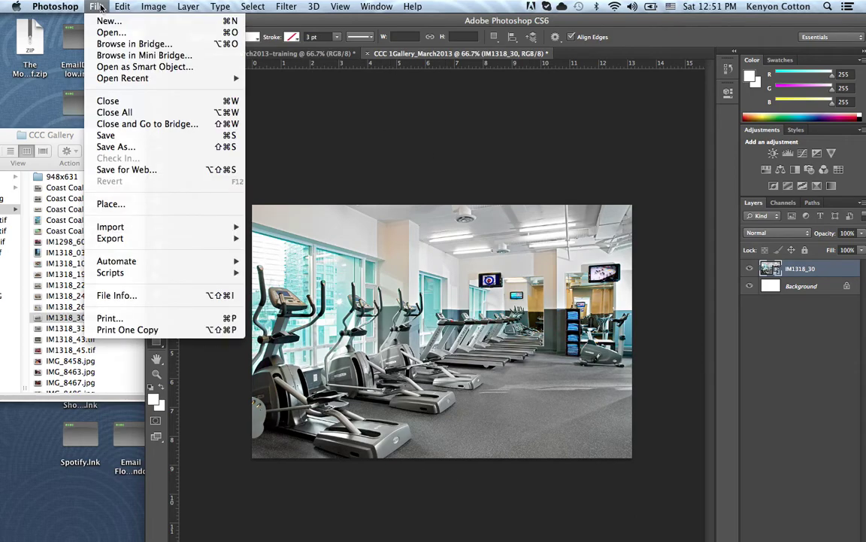
Save the gym image as a quality-12 JPEG named CCC T2Gallery_March2013
left_click(147, 142)
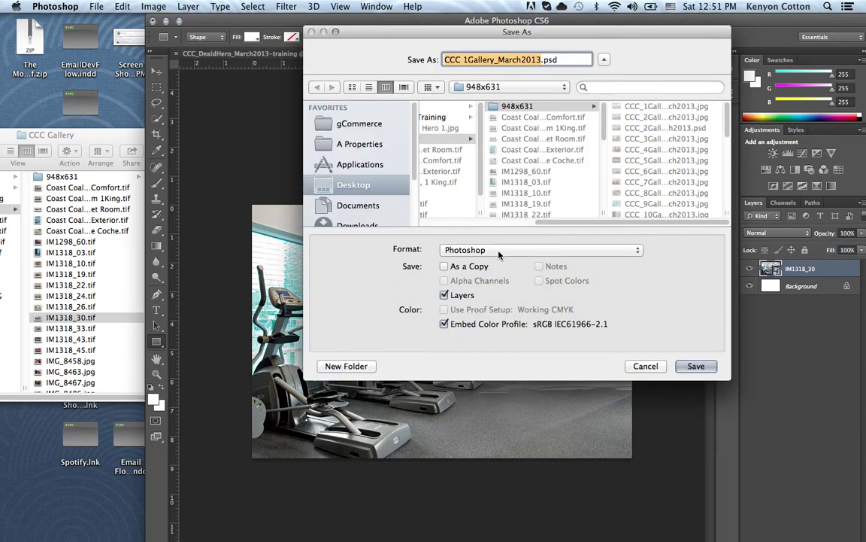
left_click(499, 250)
left_click(466, 326)
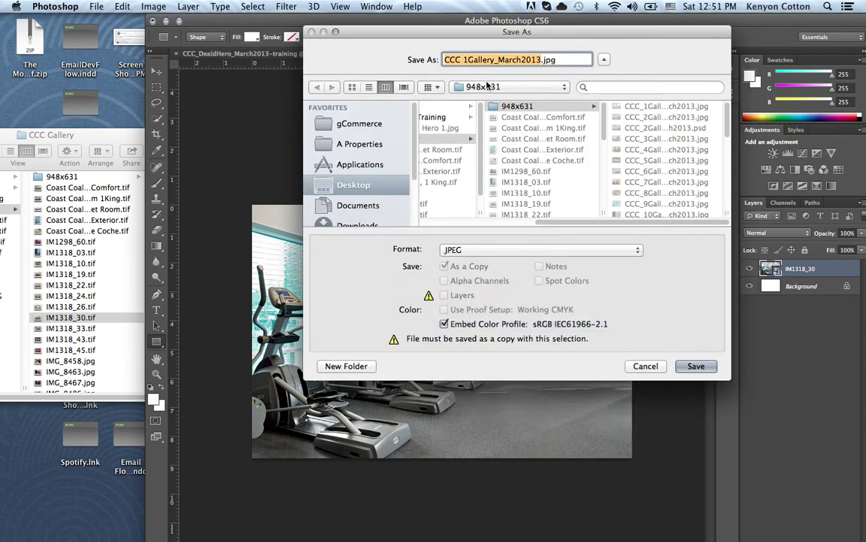
left_click(467, 60)
key("BackSpace")
type("20")
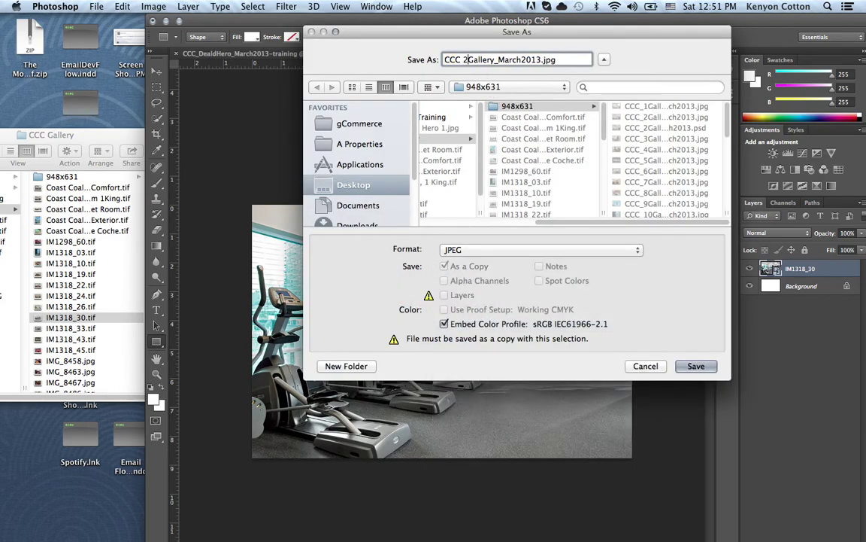
type("1")
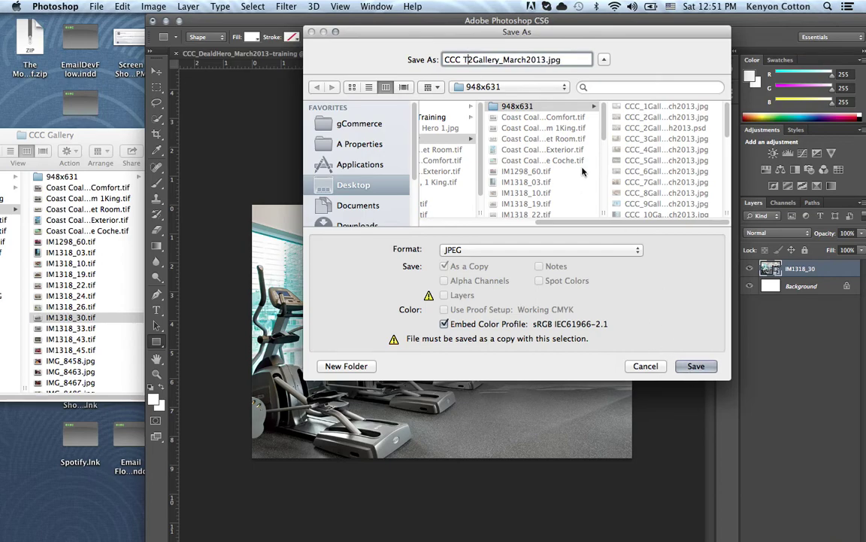
left_click(705, 374)
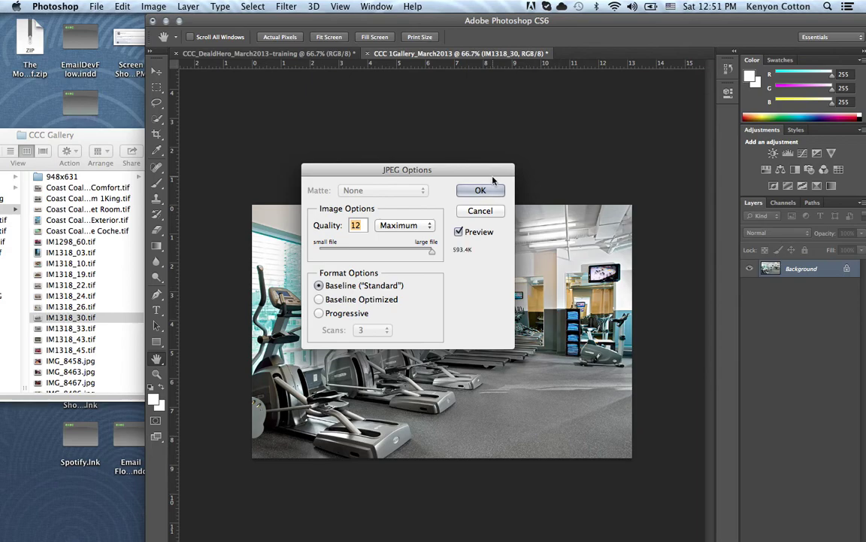
left_click(492, 194)
Delete the IM1318_30 gym layer and switch to the CCC_DealHero_March2013-training document
right_click(819, 270)
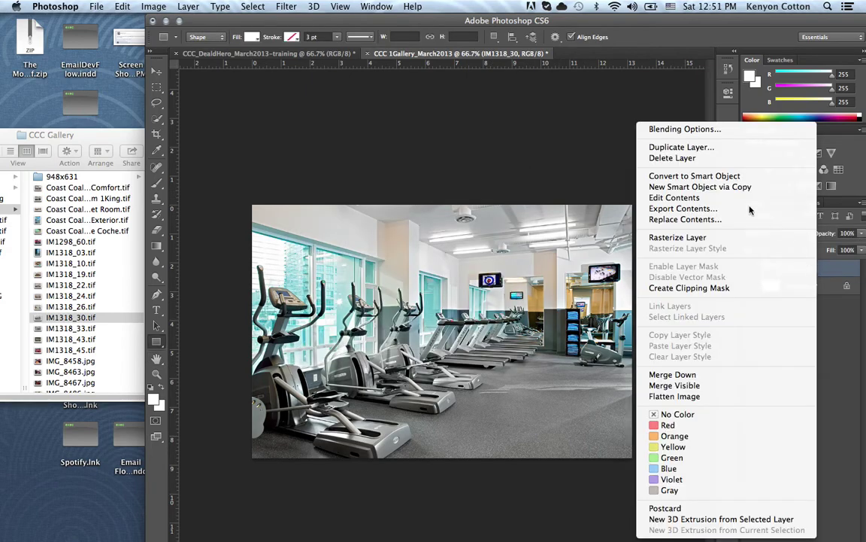
left_click(606, 158)
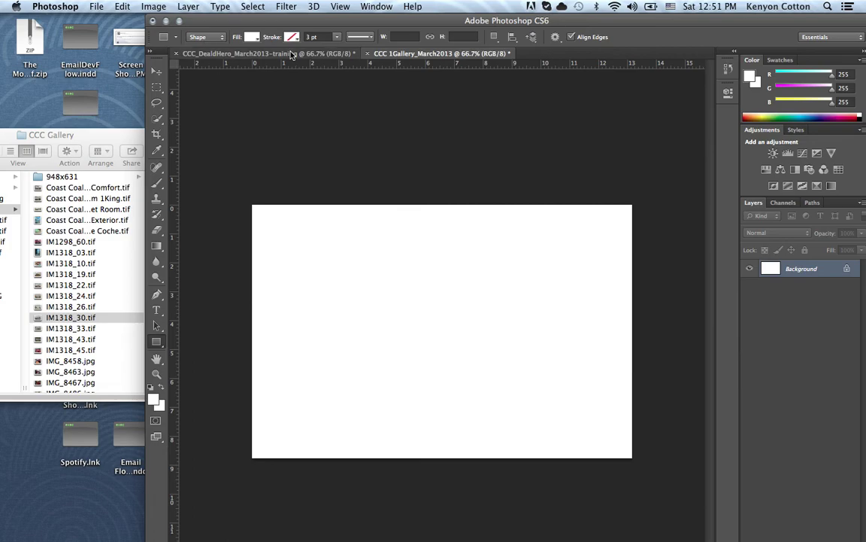
left_click(264, 54)
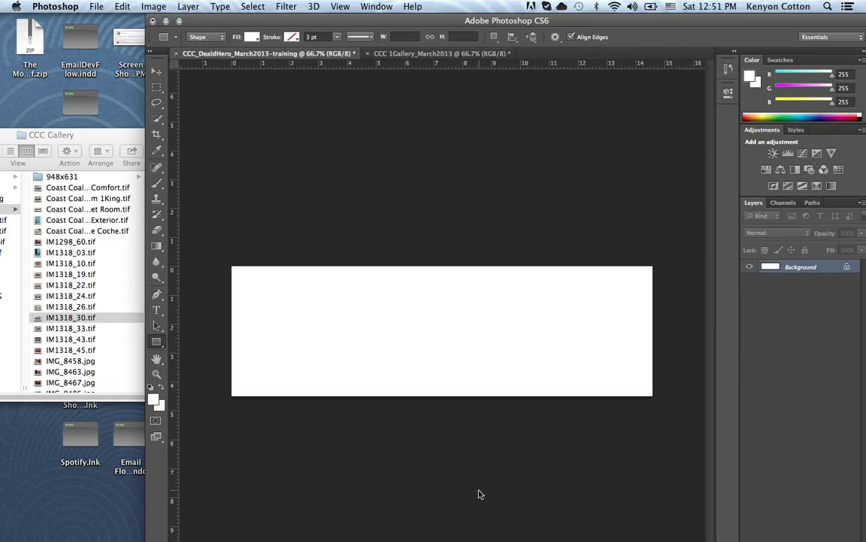